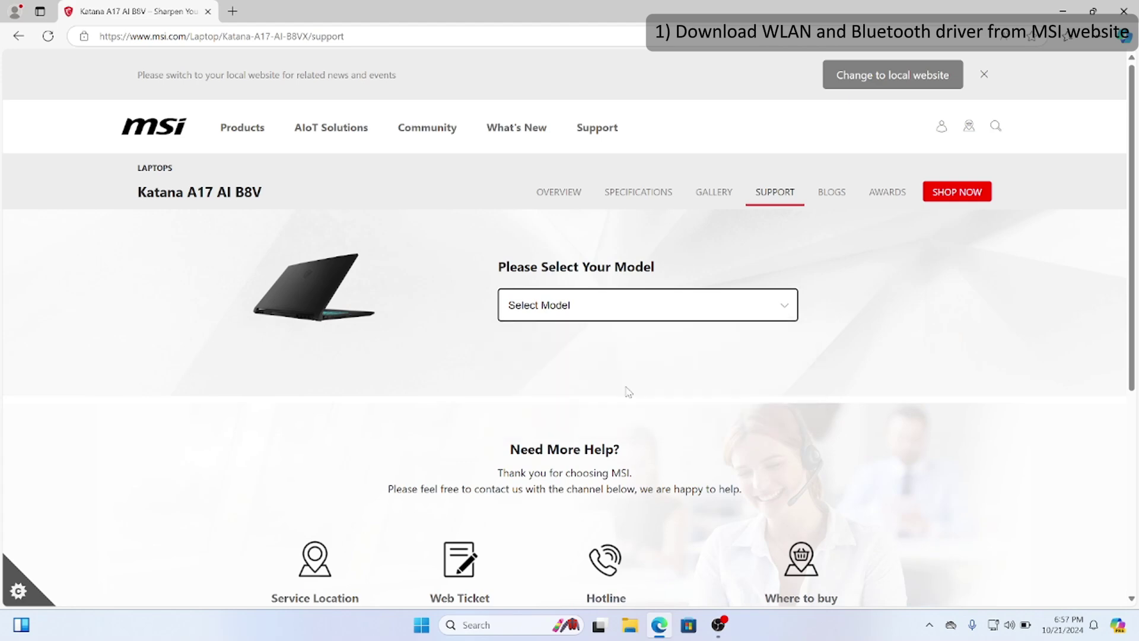
Choose the Katana A17 AI B8VG model on the MSI support page and download its Wireless LAN driver.
scroll(574, 366, down, 3)
click(532, 349)
scroll(522, 347, down, 2)
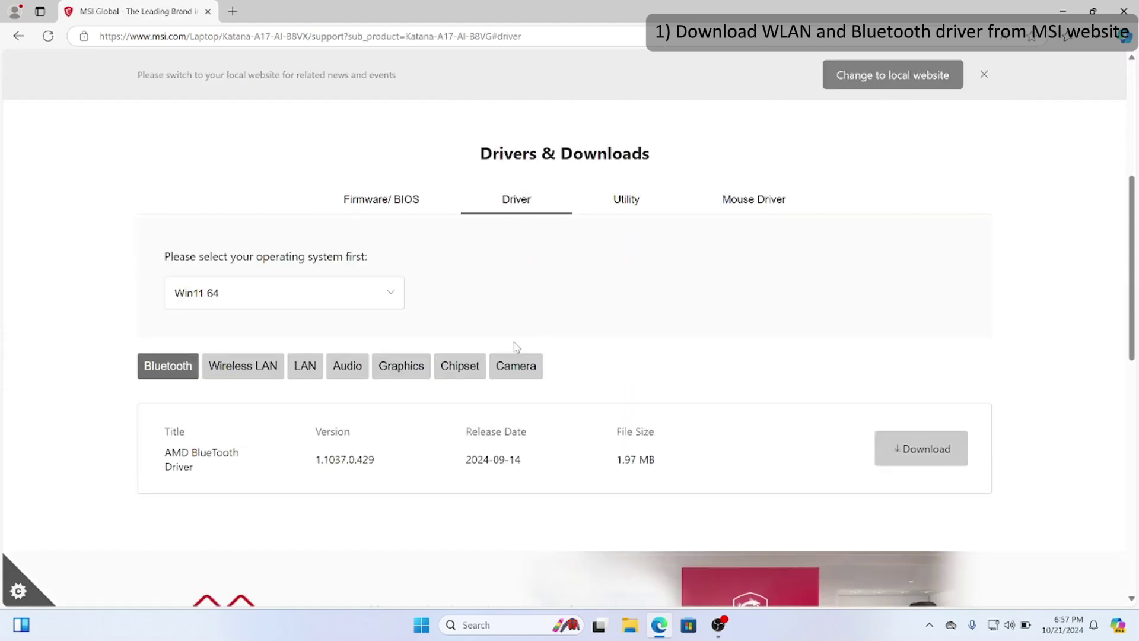
click(273, 368)
click(903, 441)
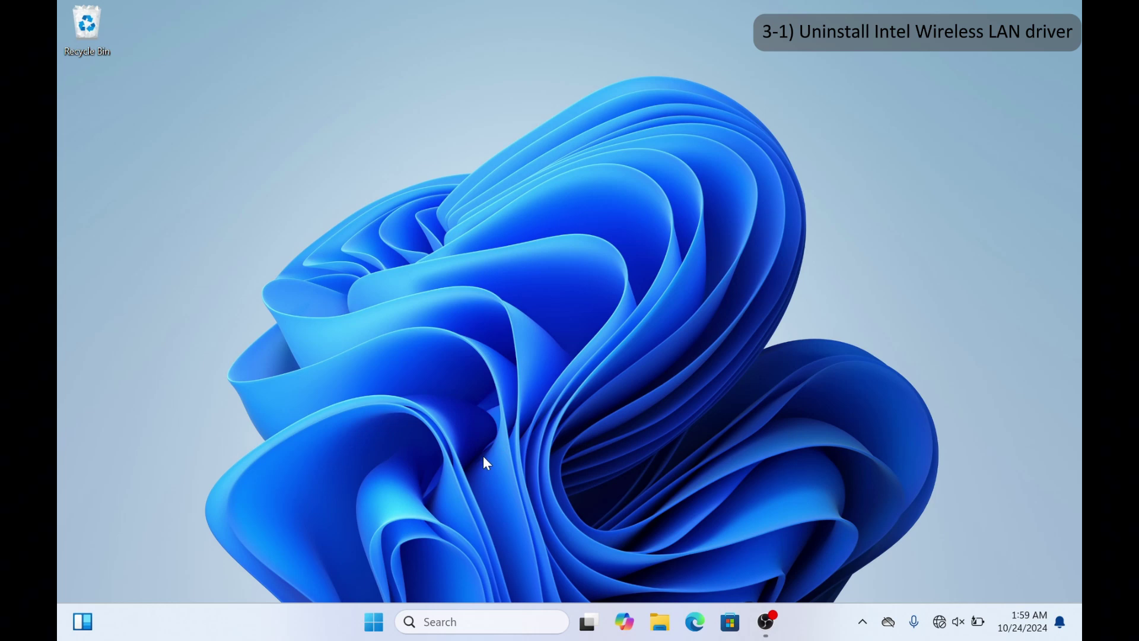
Uninstall the Intel(R) Wi-Fi 6E AX211 160MHz network adapter in Device Manager, including removal of its driver, and close Device Manager.
right_click(381, 612)
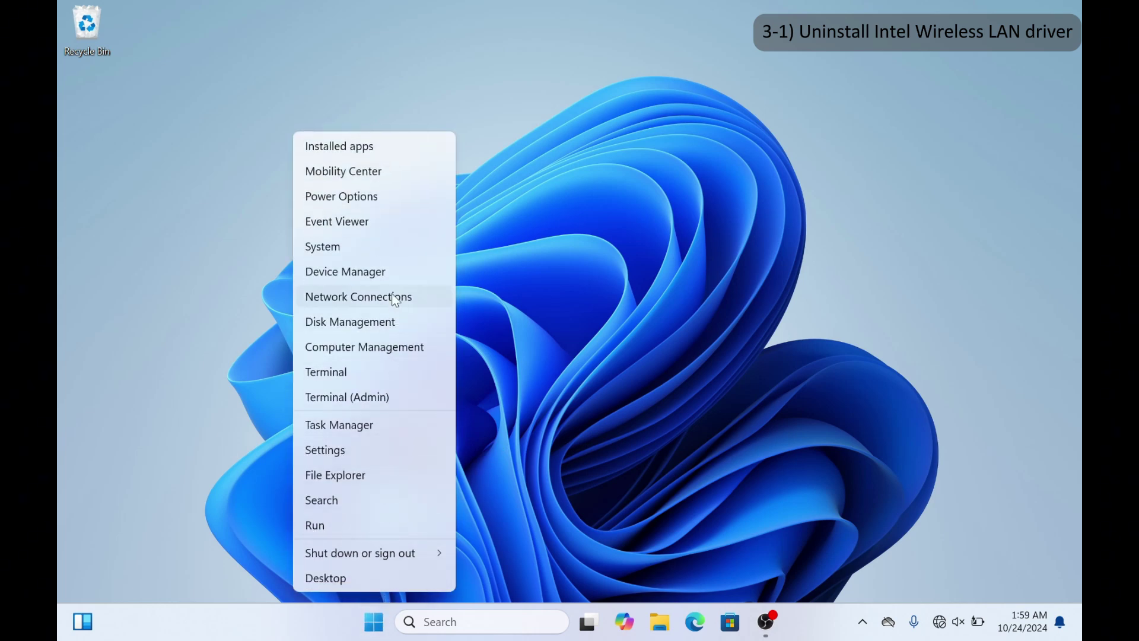
click(393, 278)
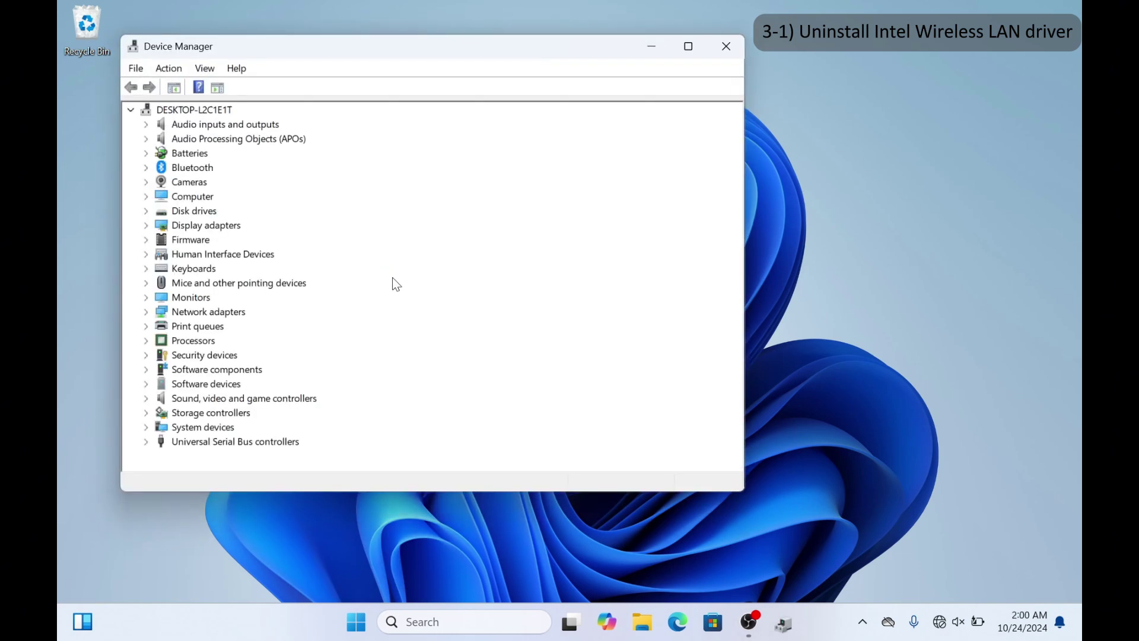
double_click(238, 315)
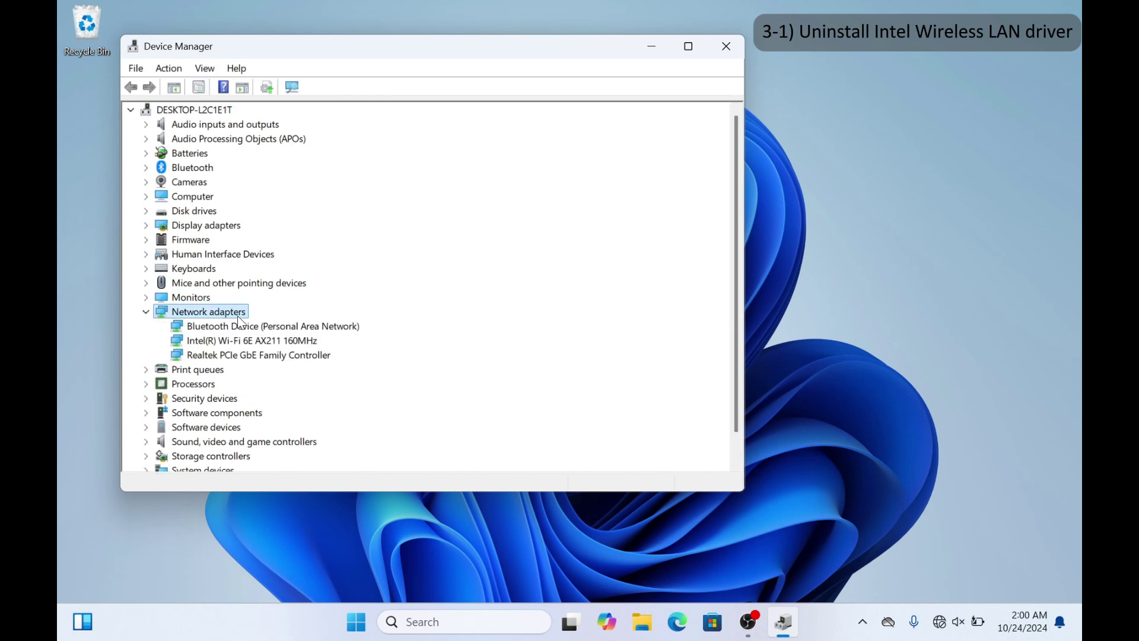
click(266, 340)
right_click(266, 342)
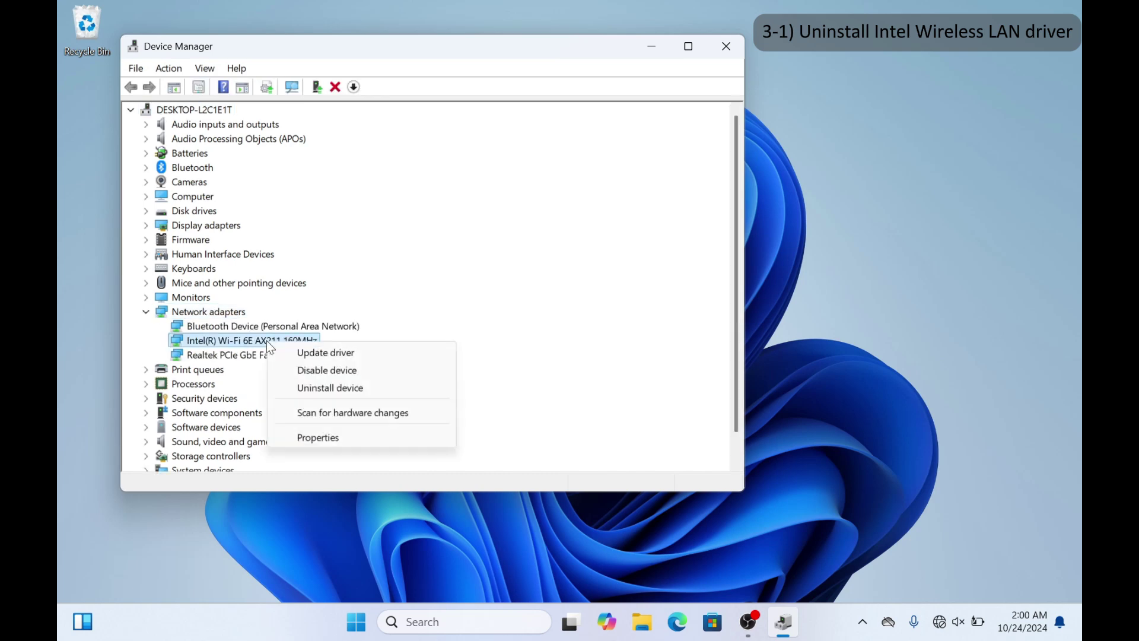
click(361, 393)
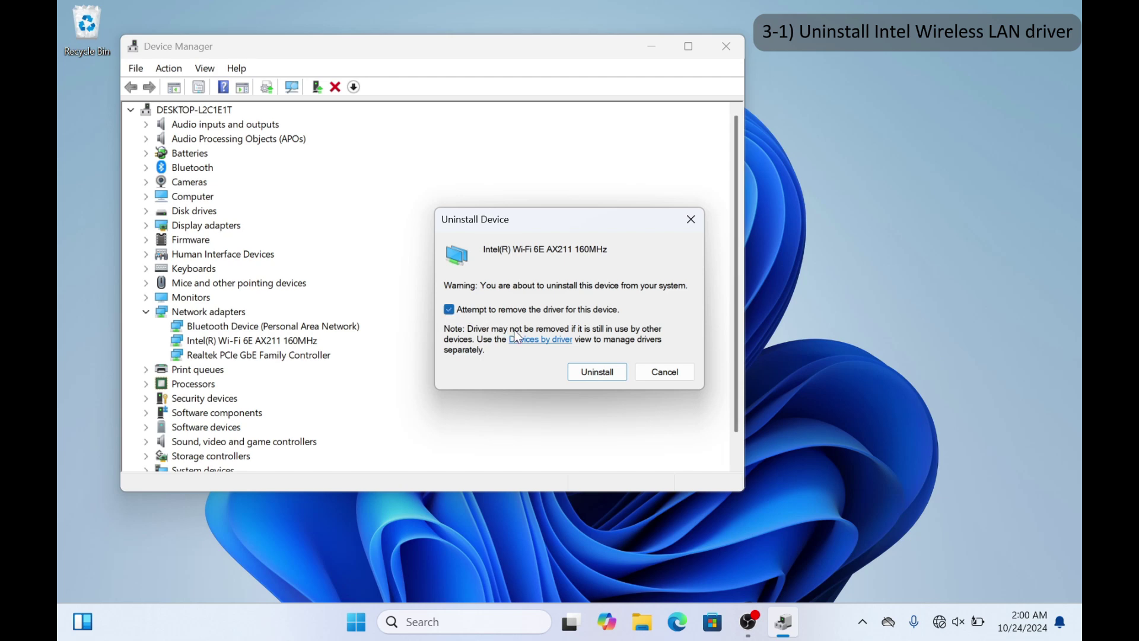
click(598, 372)
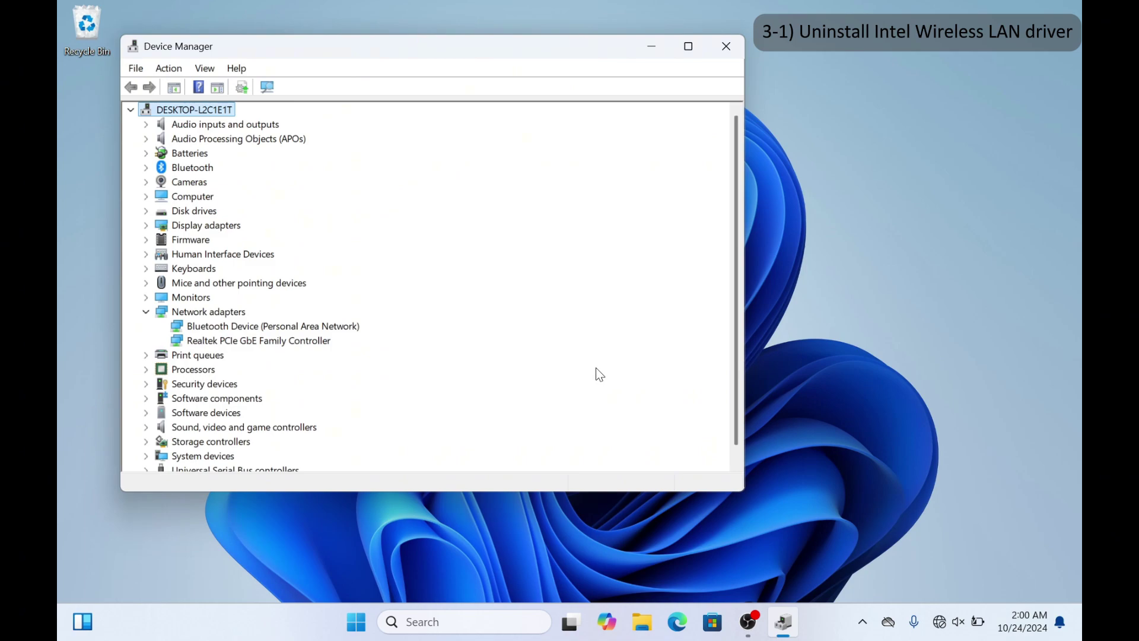
click(718, 52)
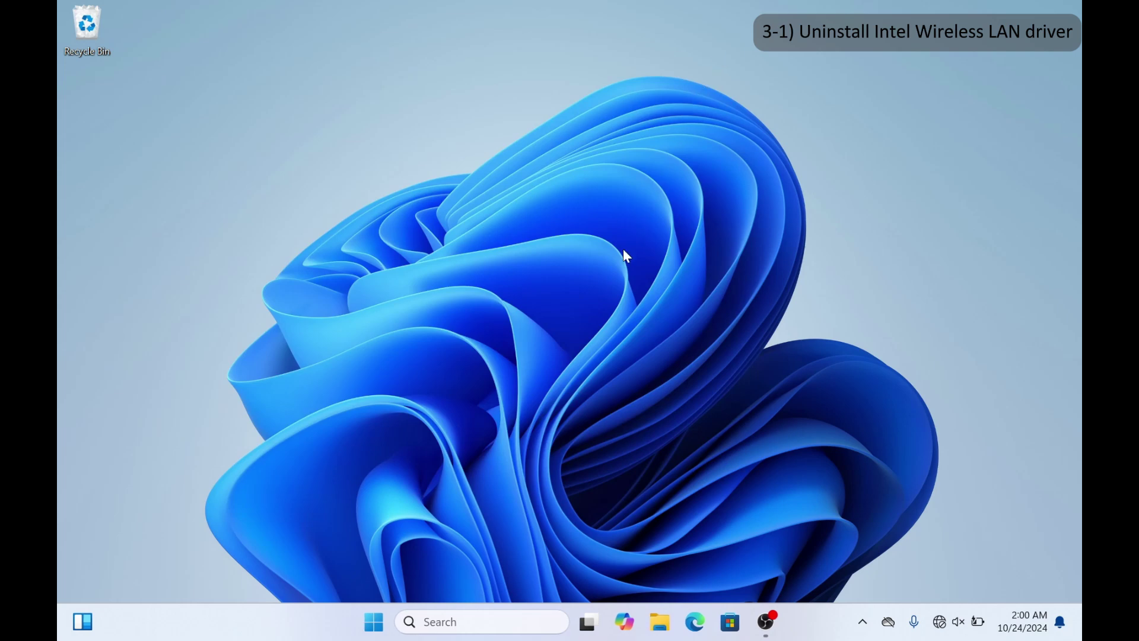
Restart the computer after removing the Intel Wi-Fi adapter.
click(373, 621)
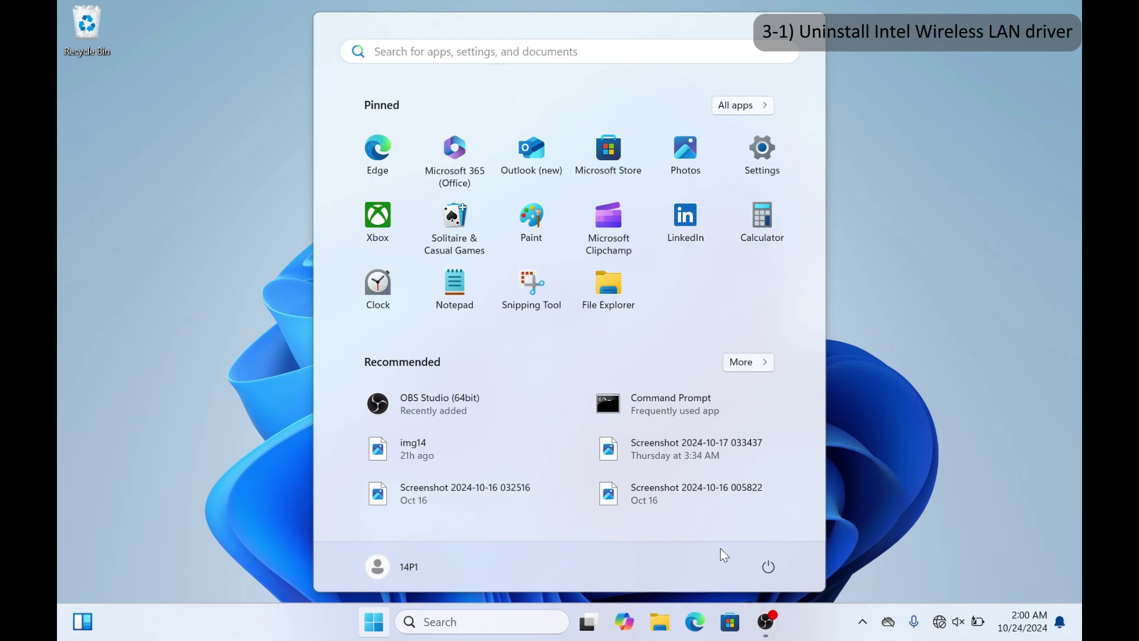
click(768, 564)
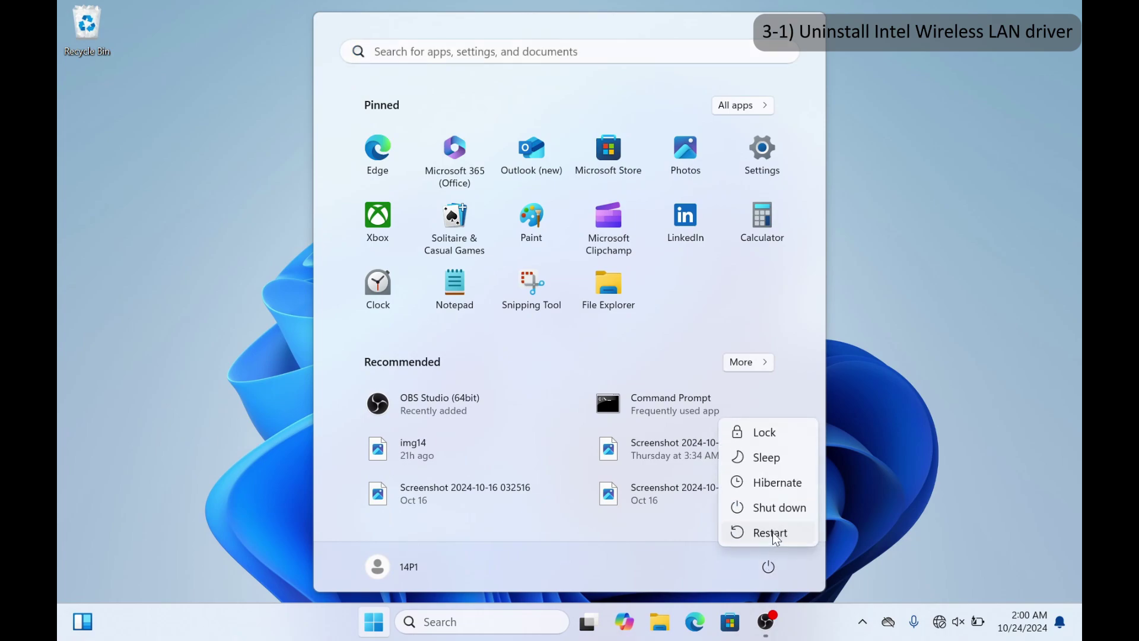
click(772, 532)
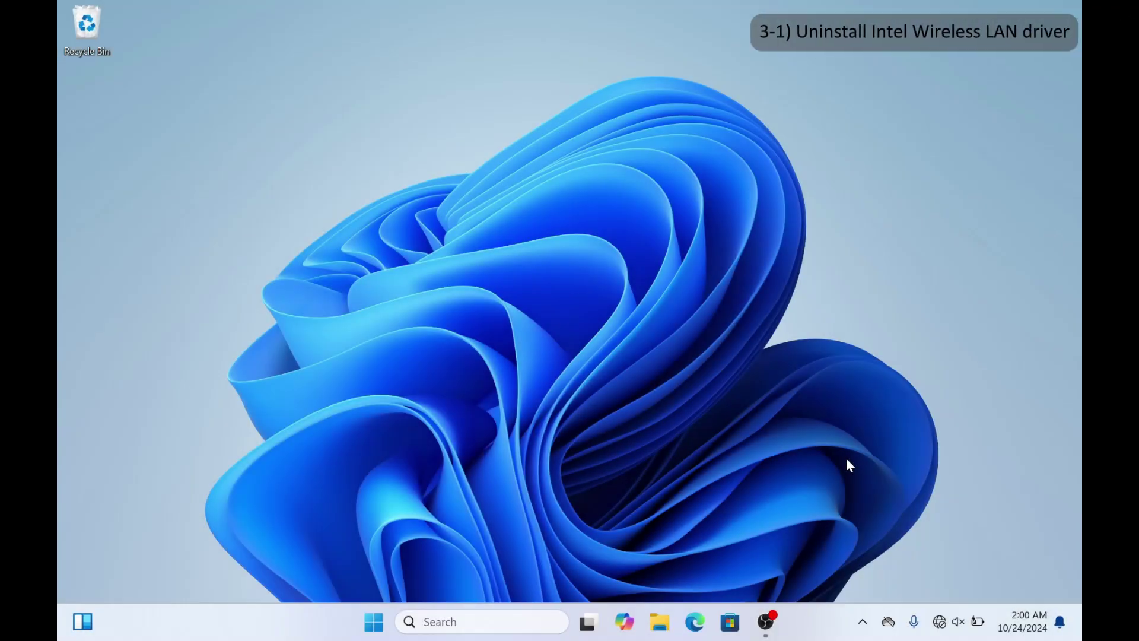
Open Device Manager and check the network adapters list for the Intel Wi-Fi adapter.
right_click(376, 621)
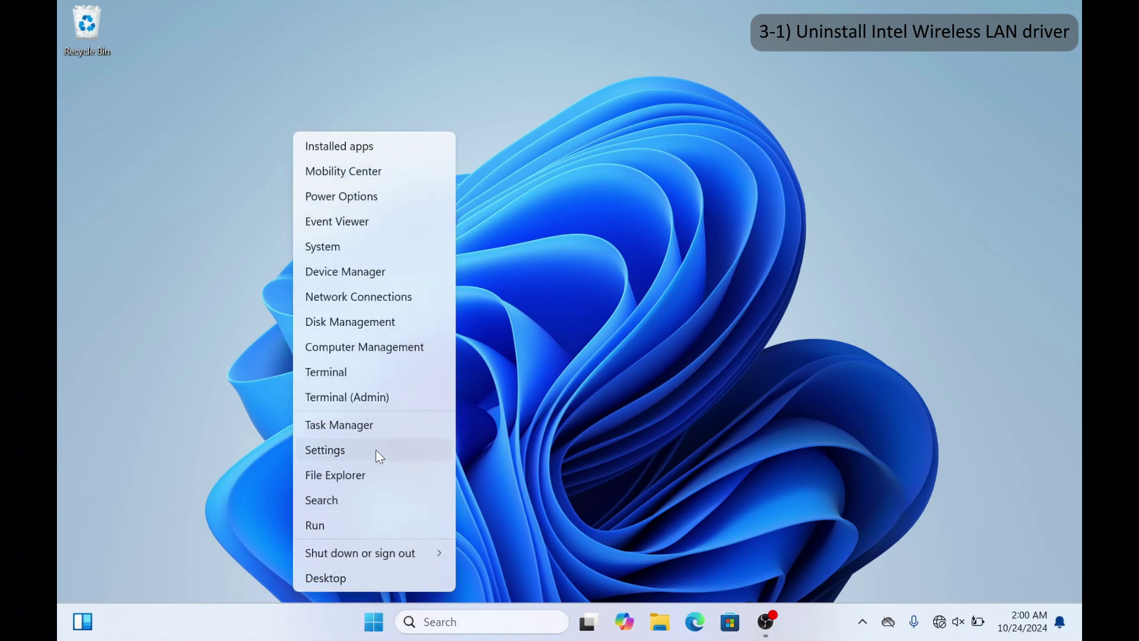
click(382, 273)
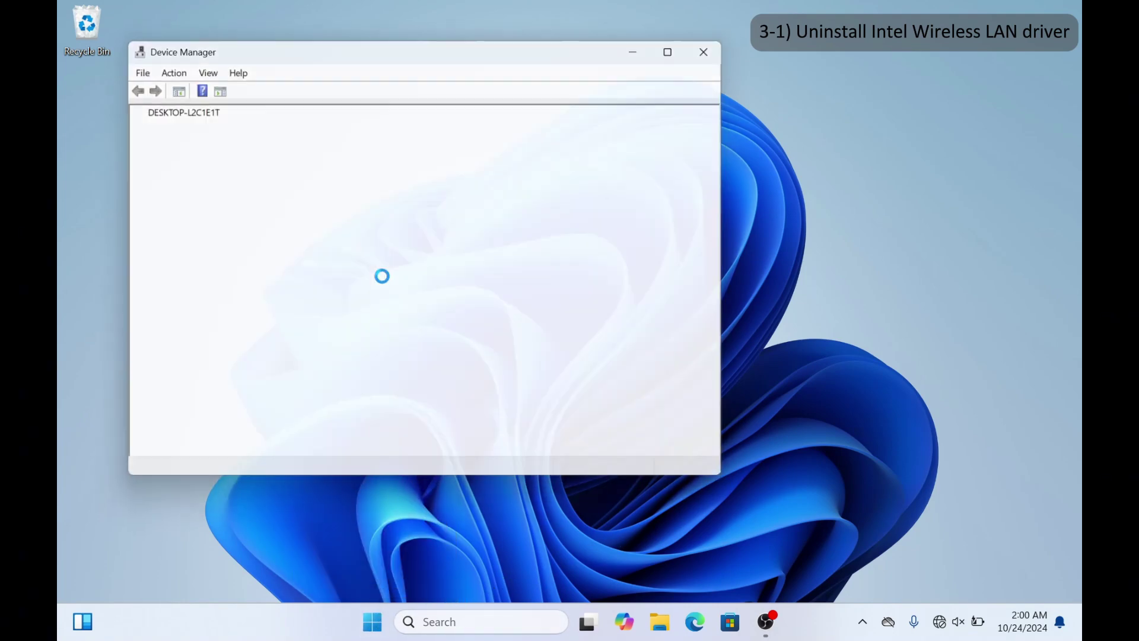
double_click(242, 315)
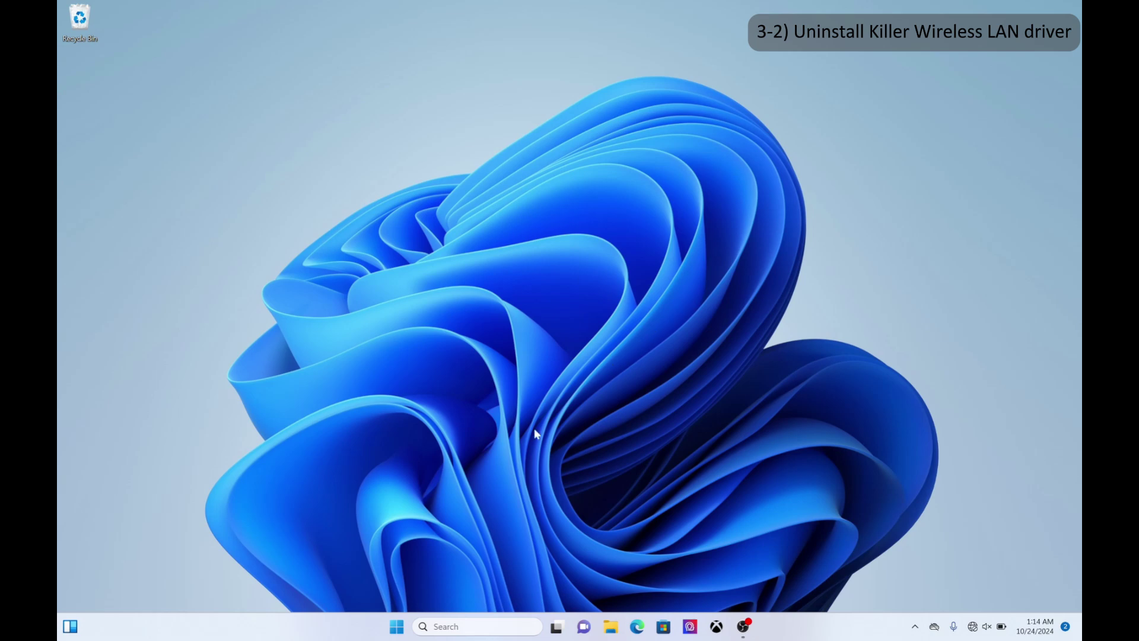
Uninstall the Killer(TM) Wi-Fi 7 BE1750w 320MHz Wireless Network Adapter in Device Manager, including removal of its driver, and close Device Manager.
right_click(391, 624)
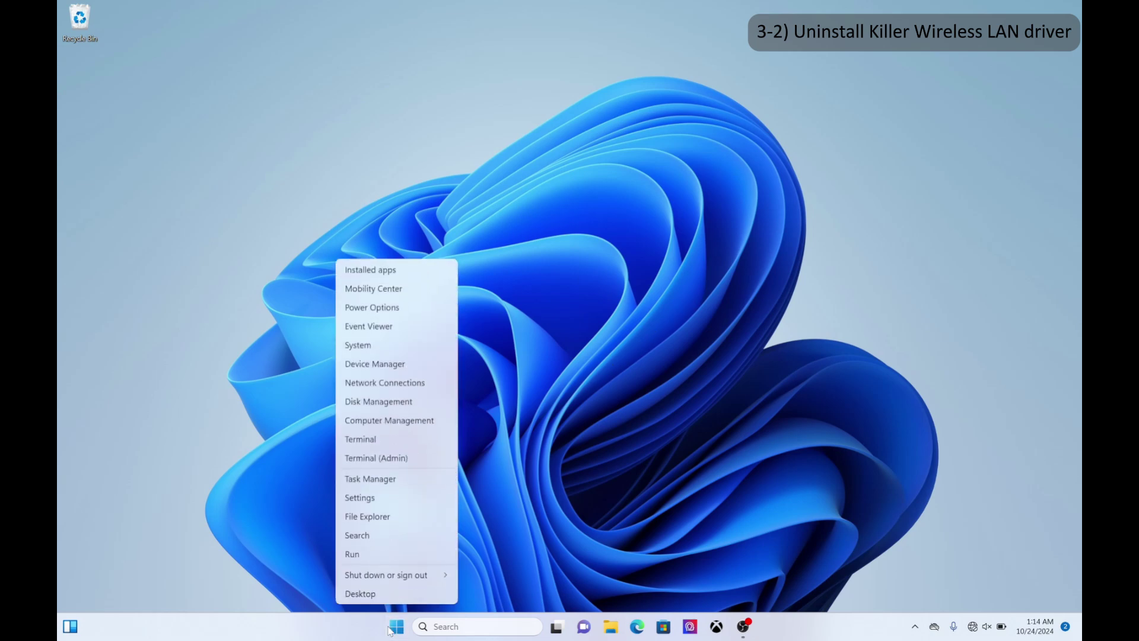
click(411, 364)
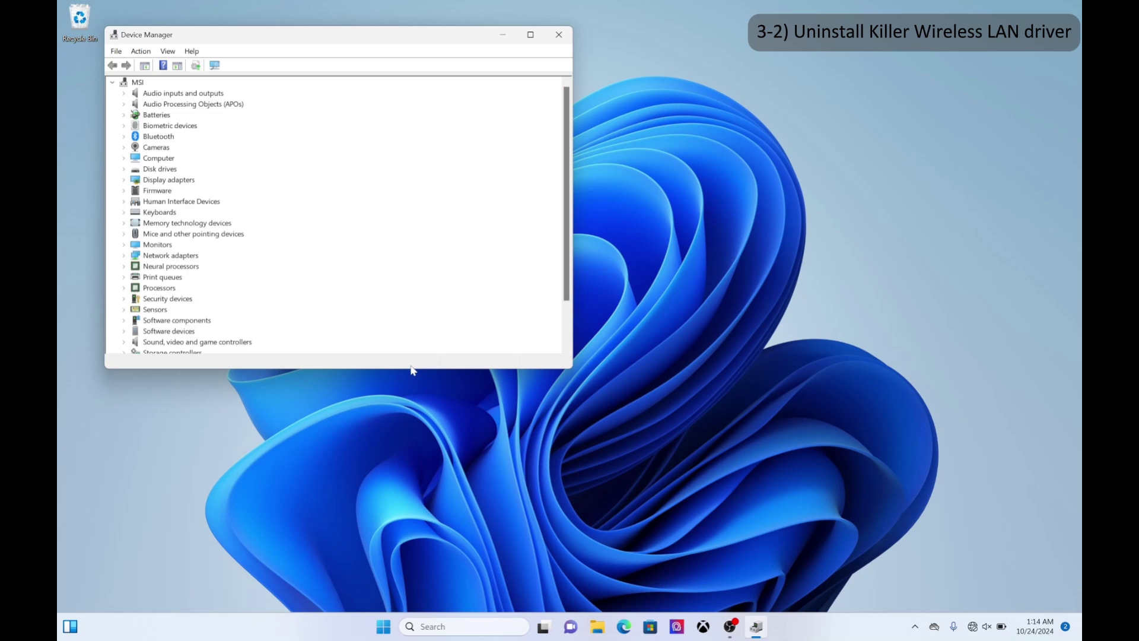
click(182, 257)
double_click(182, 257)
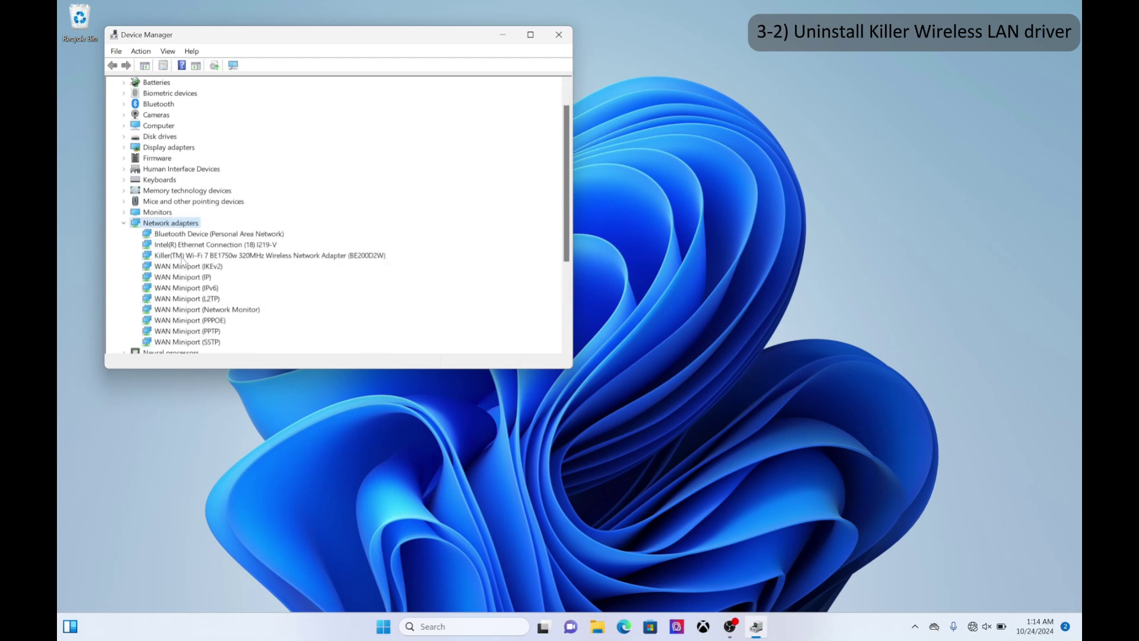
click(182, 257)
right_click(182, 259)
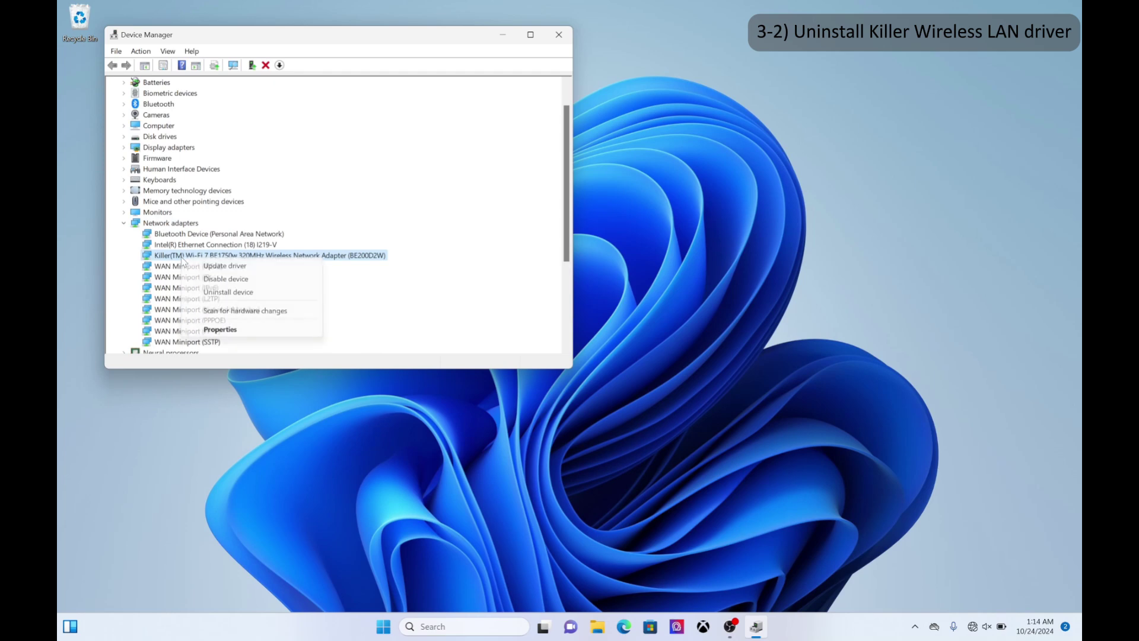
click(229, 292)
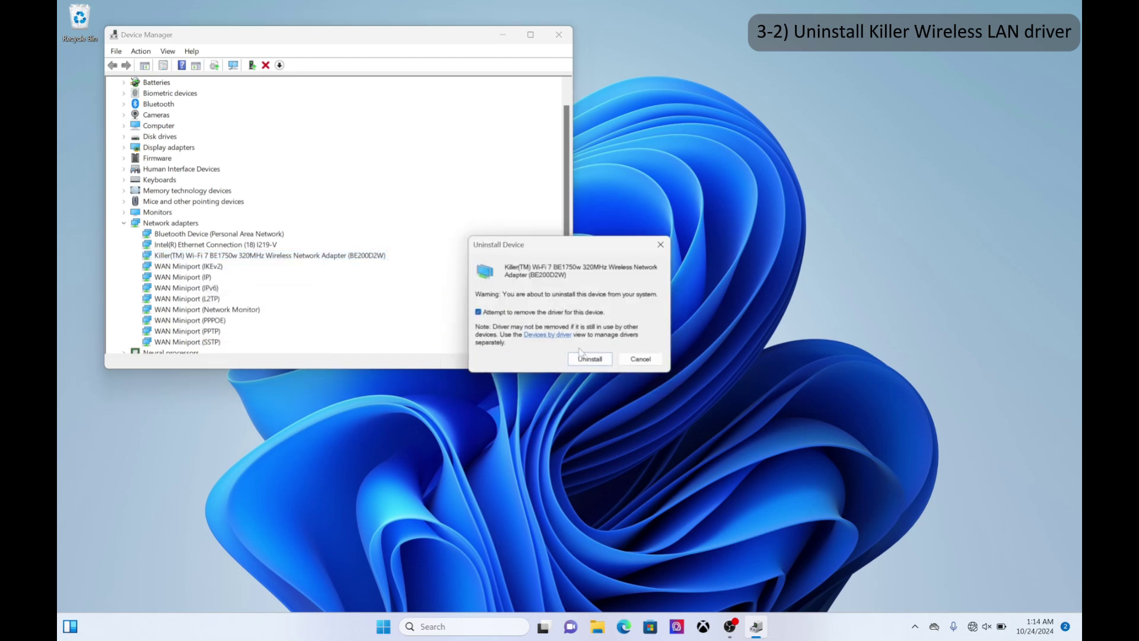
click(595, 361)
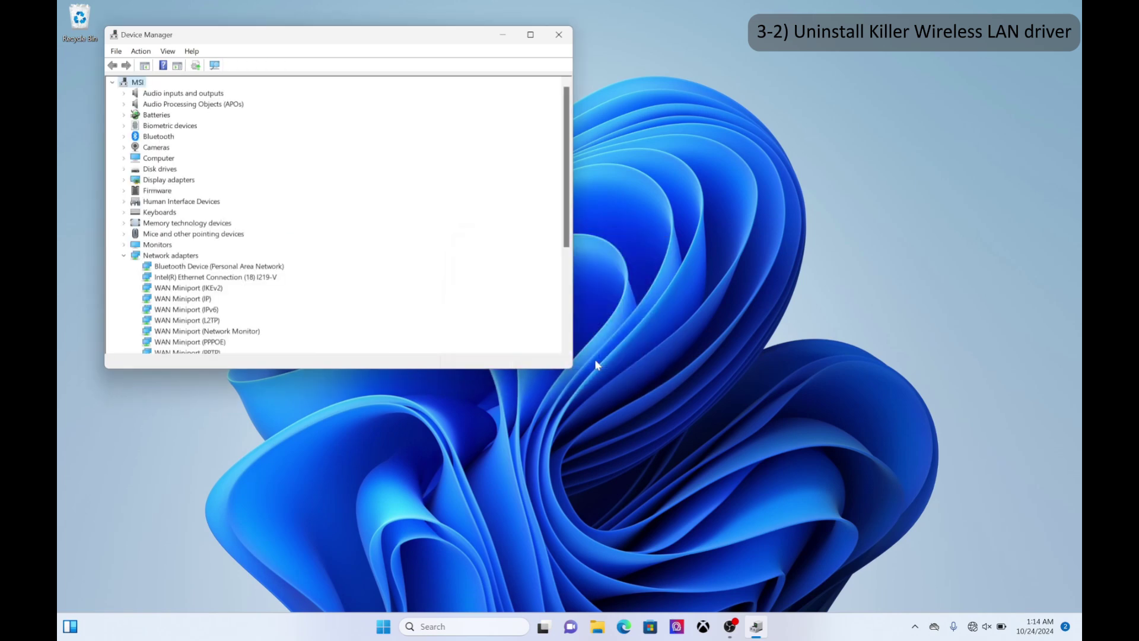
click(561, 35)
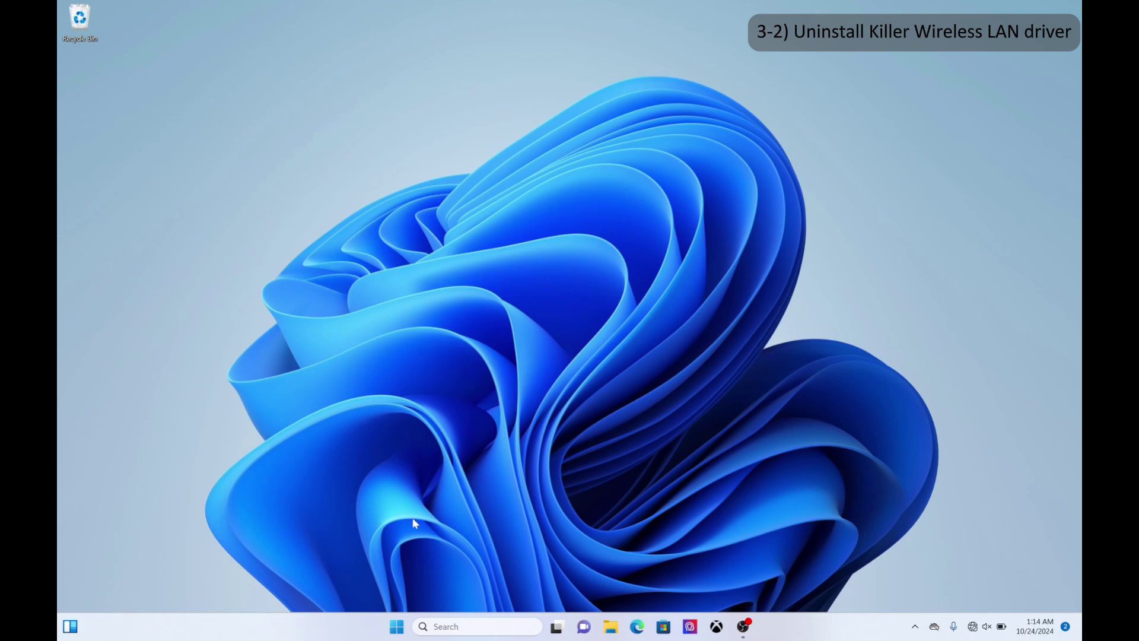
Restart the computer after removing the Killer Wi-Fi adapter.
click(401, 624)
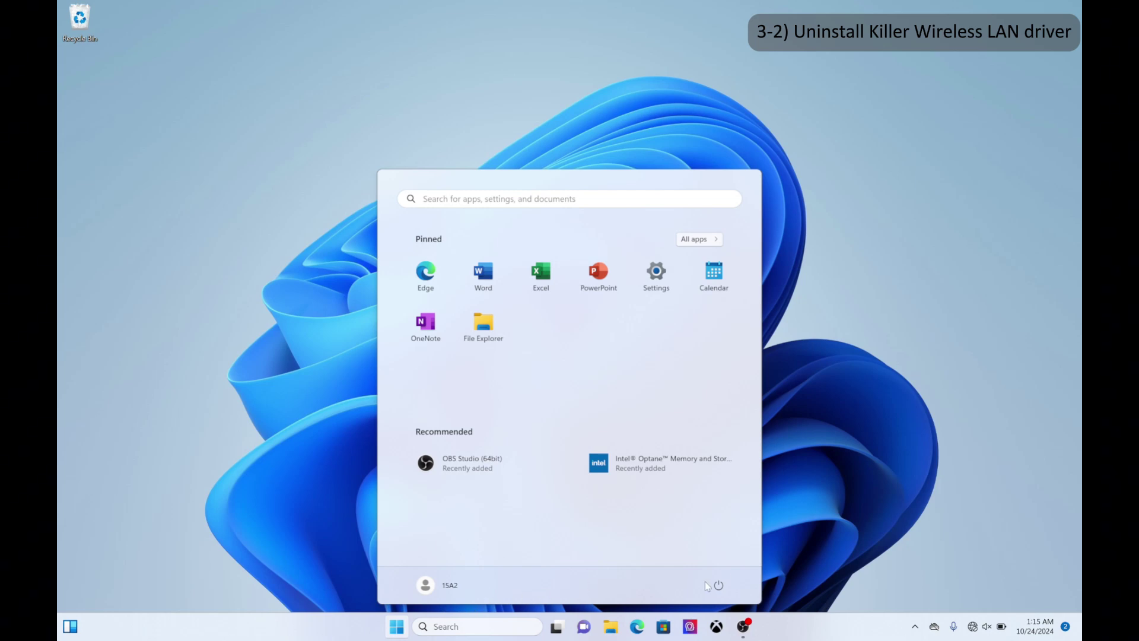
click(721, 585)
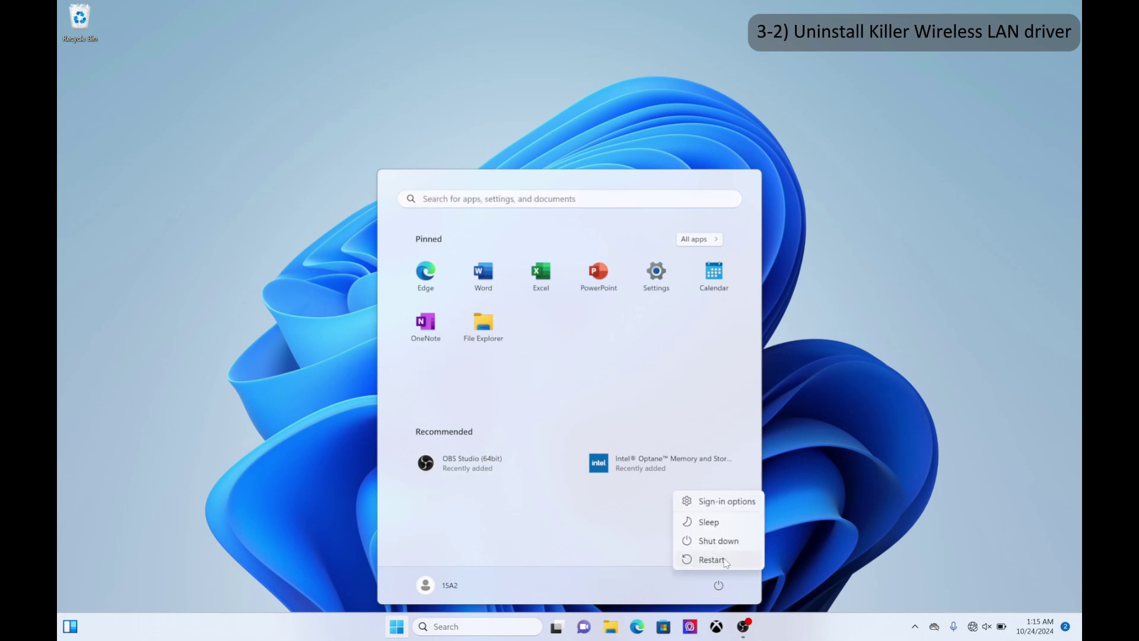
click(711, 559)
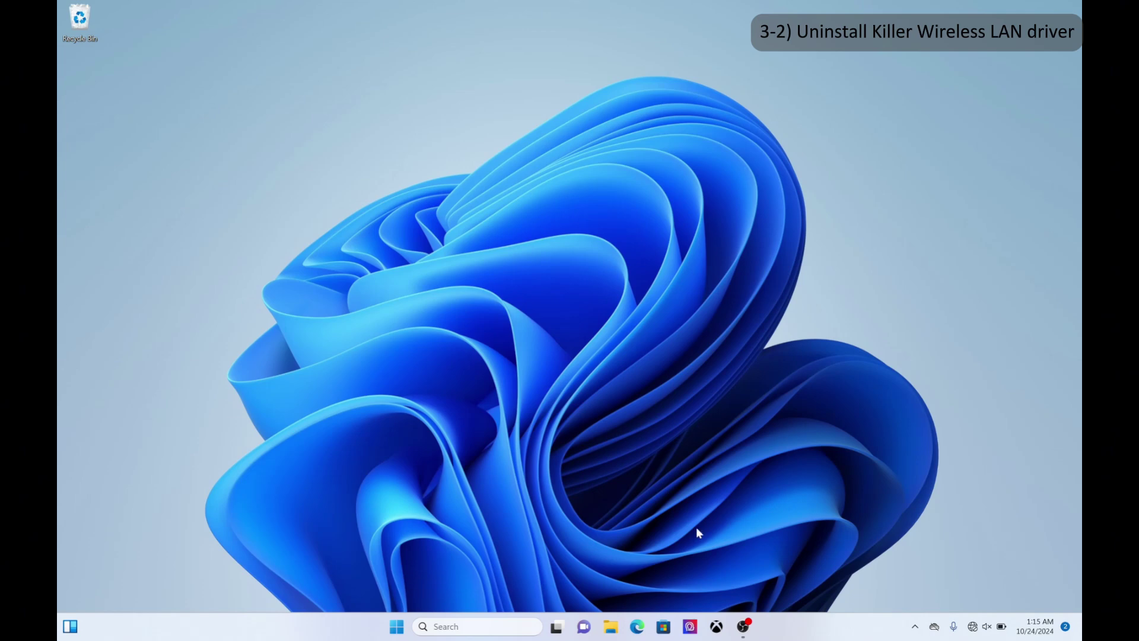
Open Device Manager and check the network adapters list for the Killer Wi-Fi adapter.
right_click(397, 626)
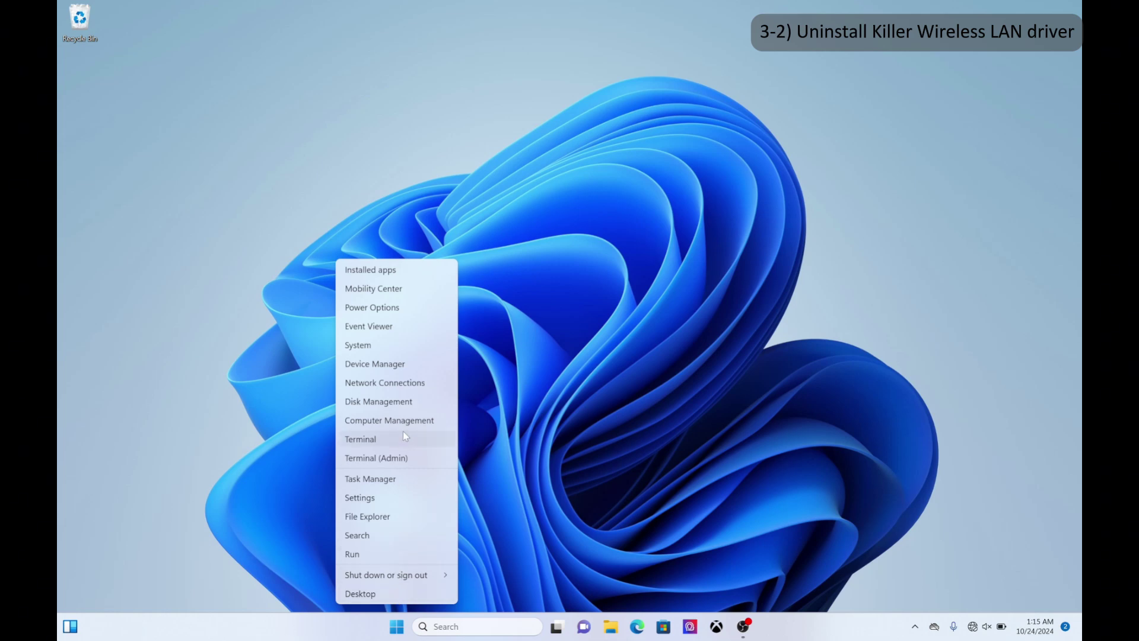
click(408, 369)
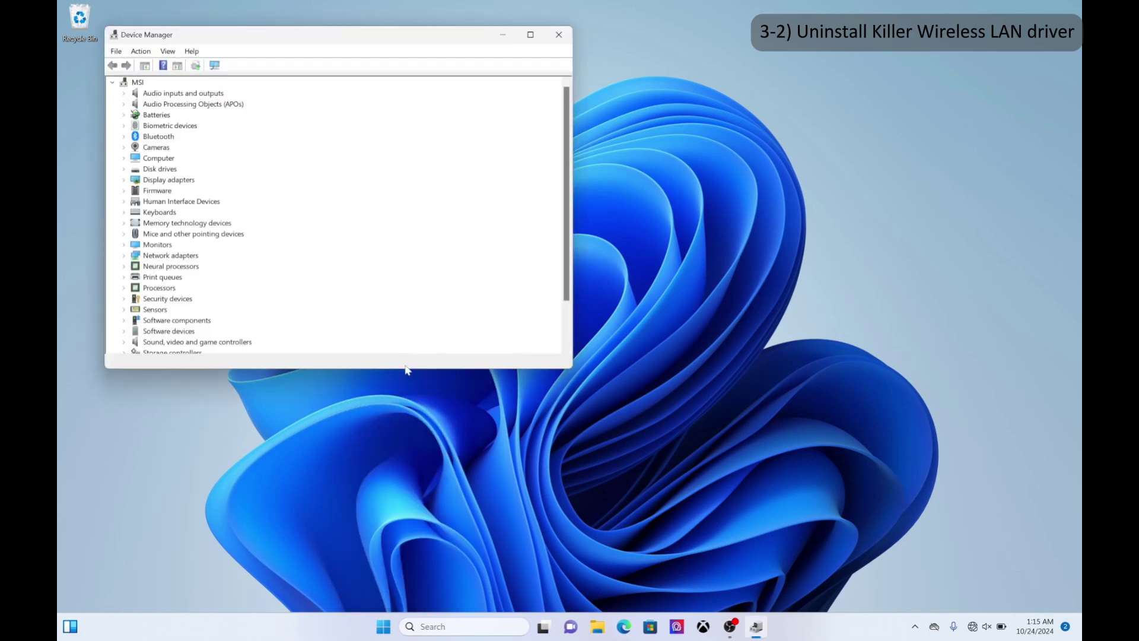
double_click(178, 256)
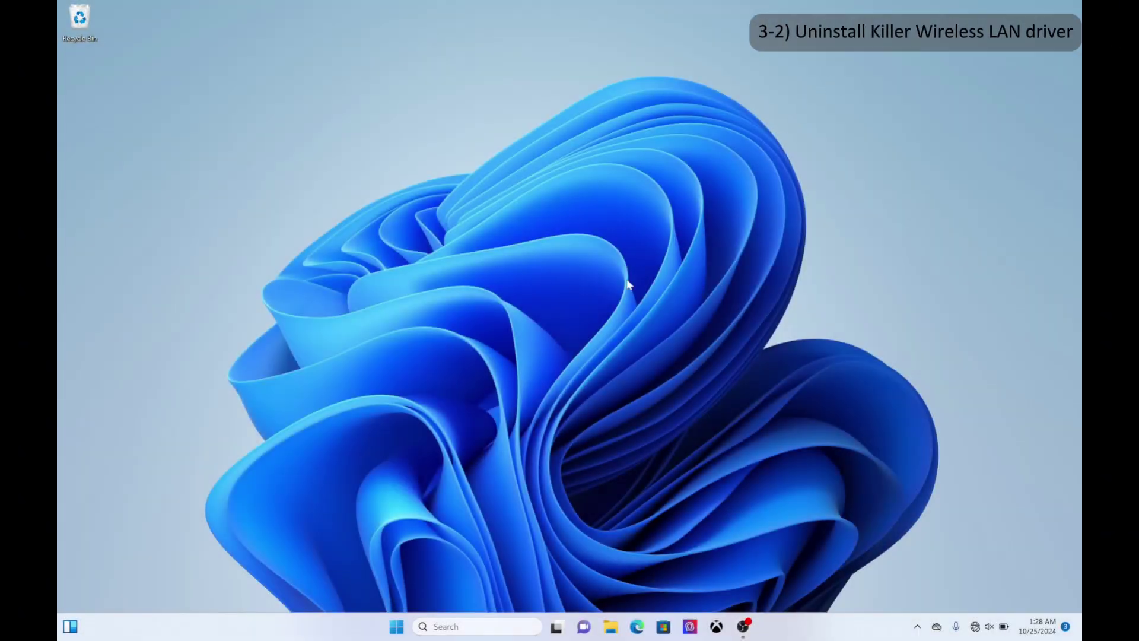
Open the installed apps list in Windows Settings and search it for "killer".
click(398, 624)
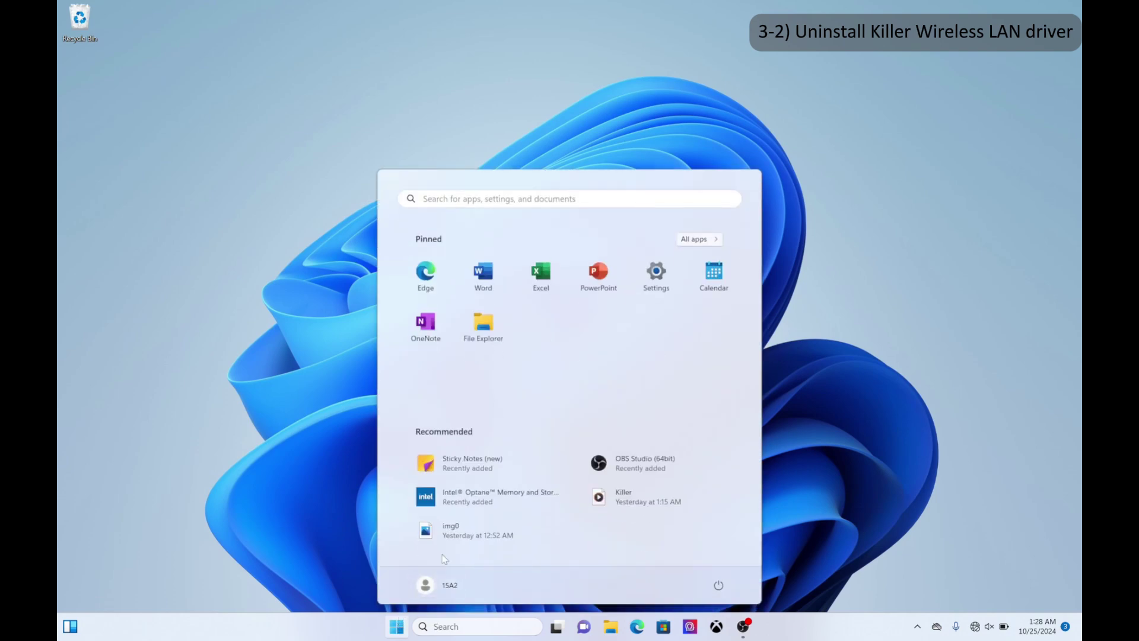
click(656, 289)
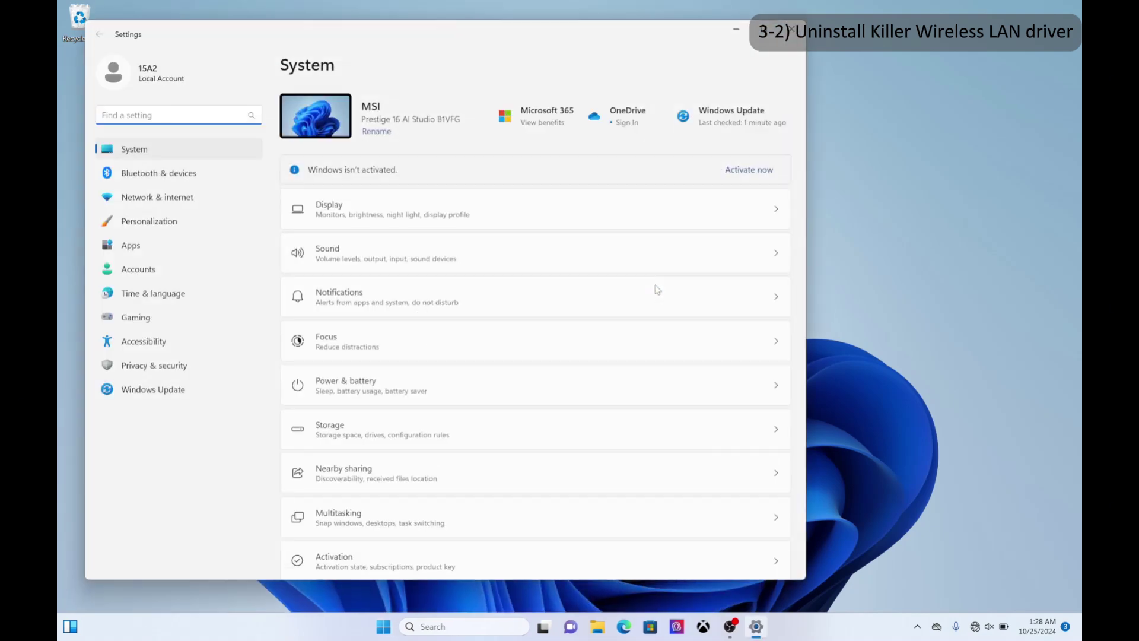
click(232, 247)
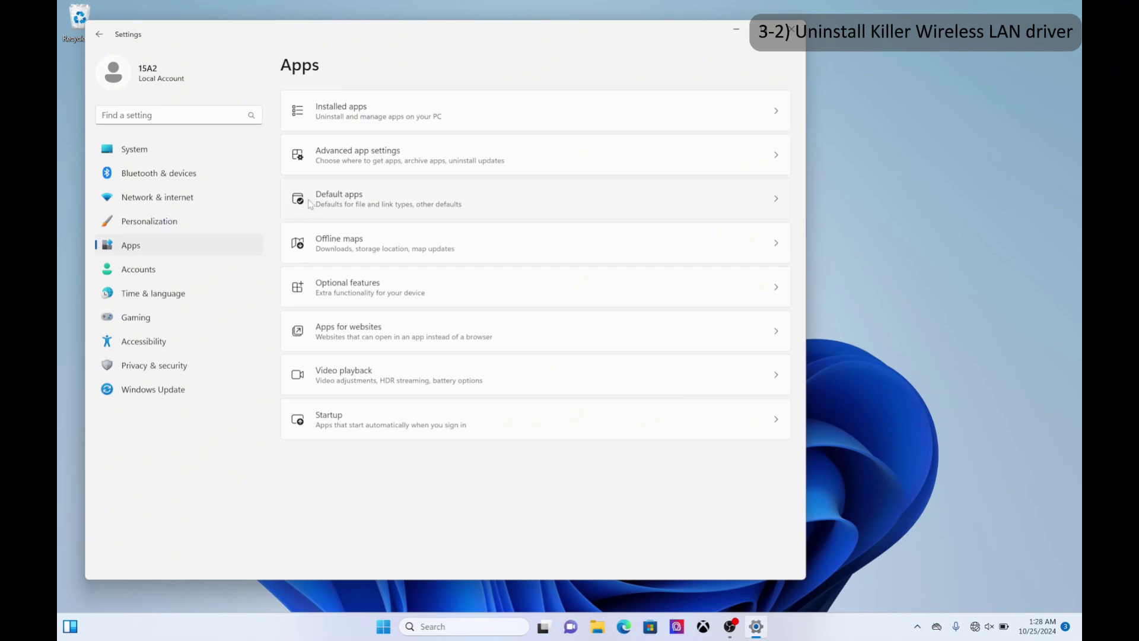
click(420, 128)
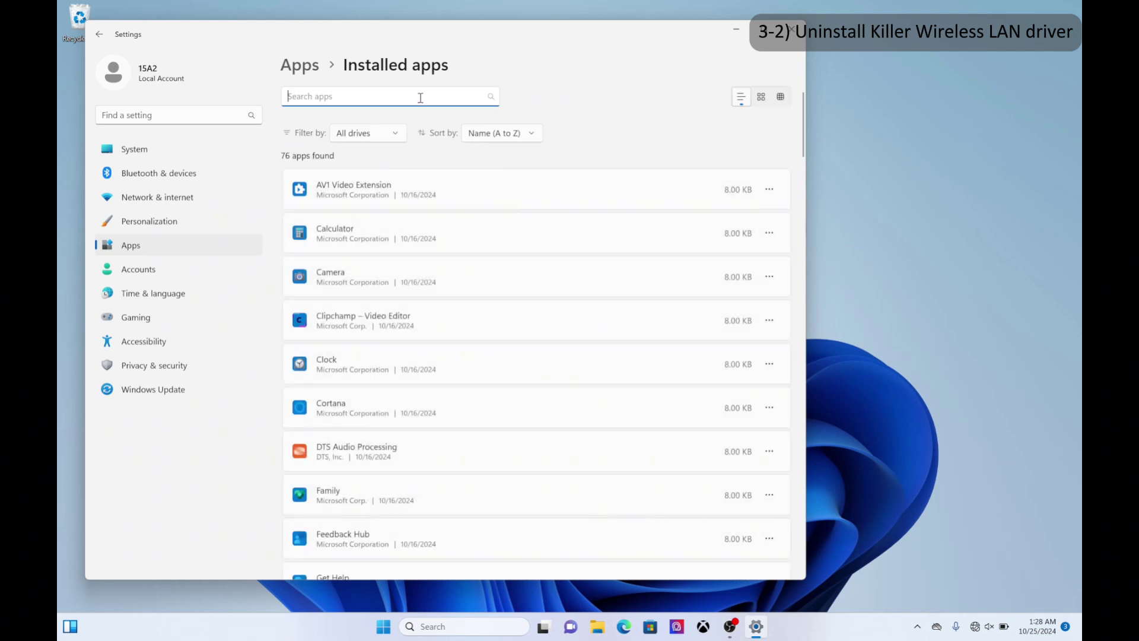
text(killer)
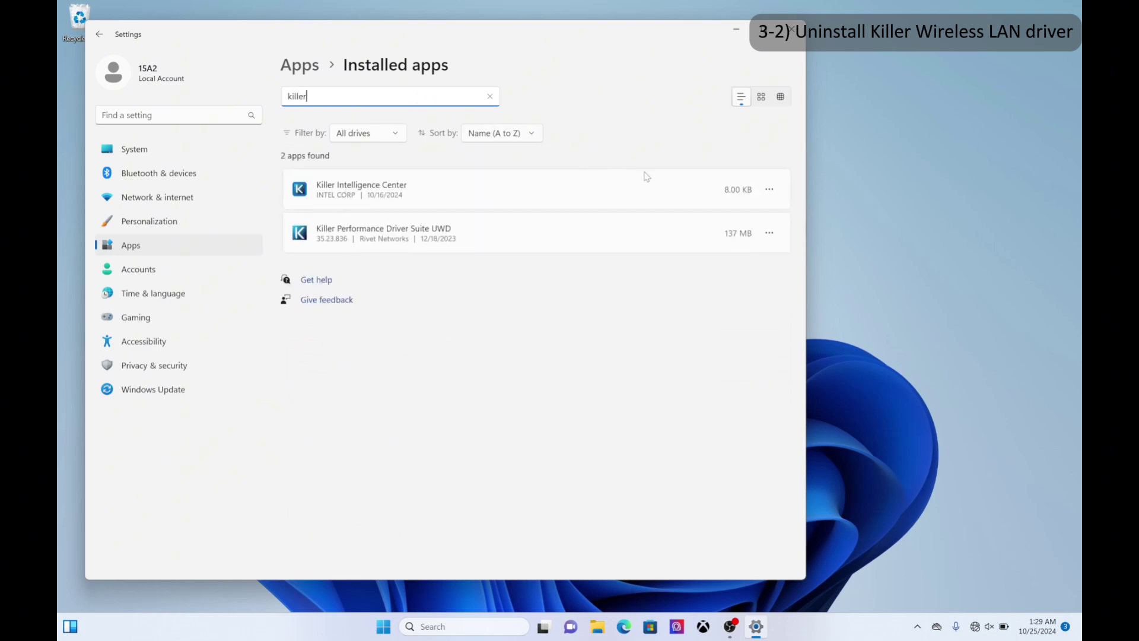
Uninstall the Killer Intelligence Center app from the filtered installed apps list.
click(778, 196)
click(774, 192)
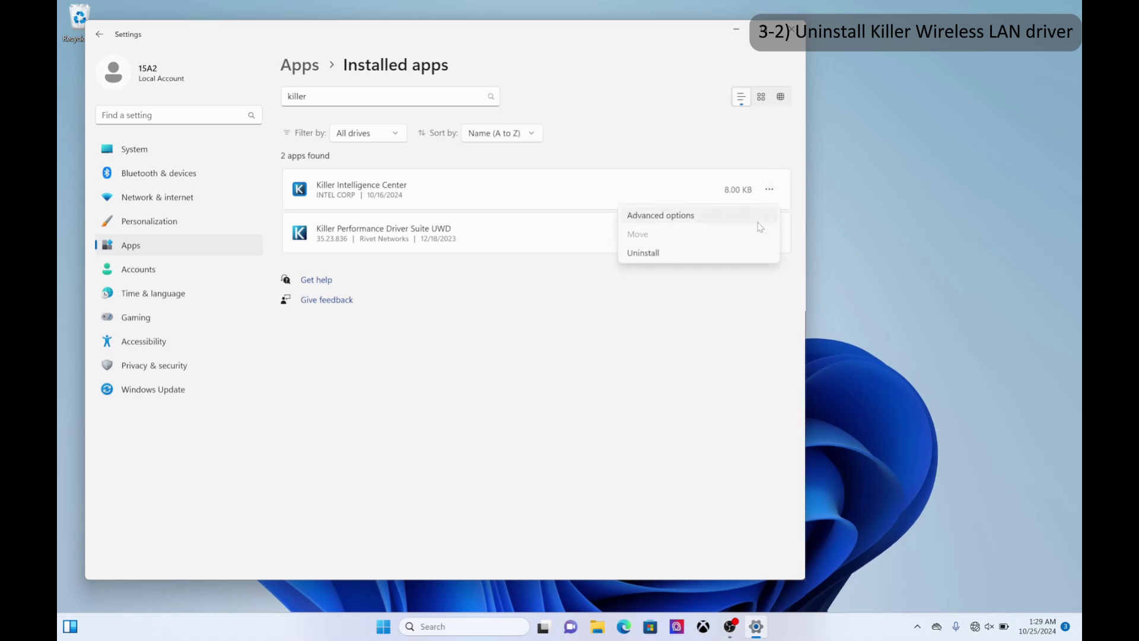
click(743, 261)
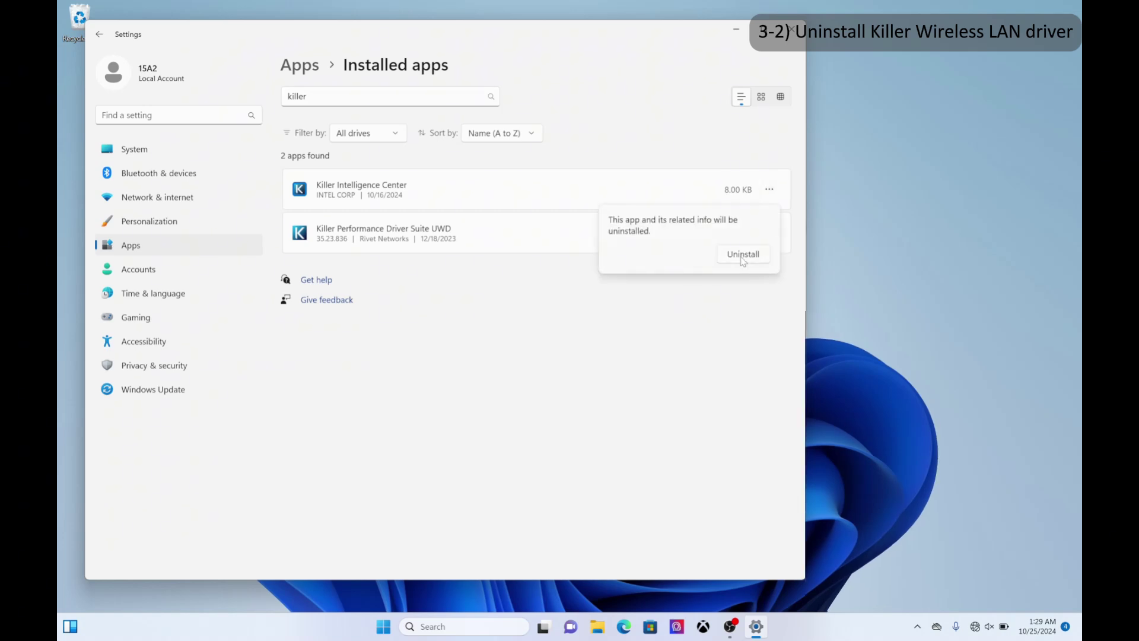
click(743, 256)
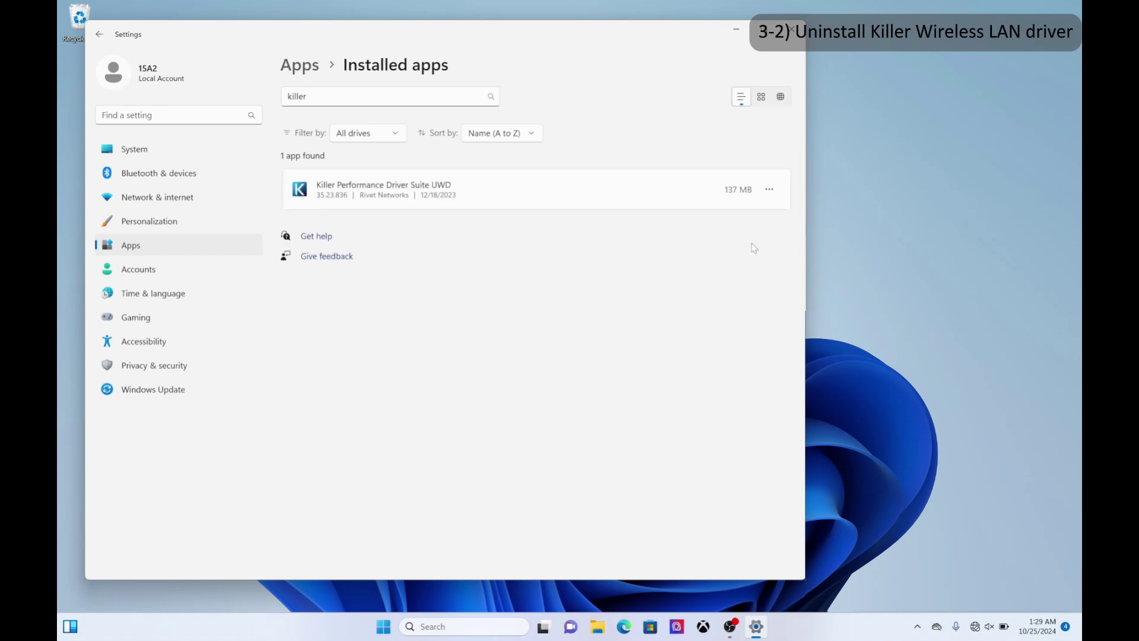
Uninstall Killer Performance Driver Suite UWD from the installed apps list.
click(770, 189)
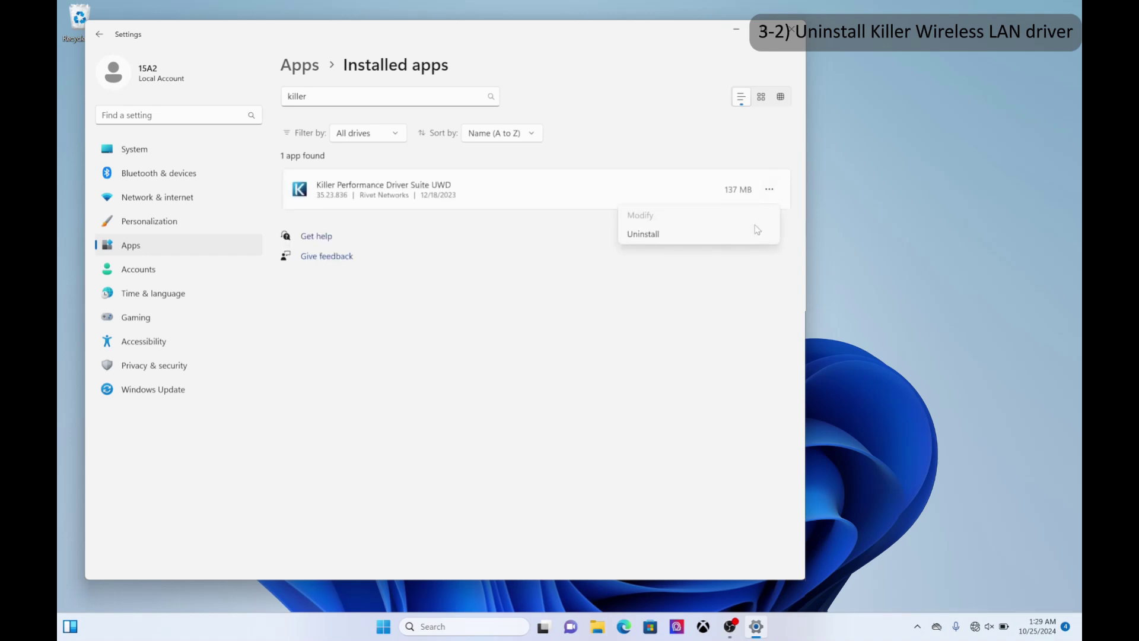
click(751, 243)
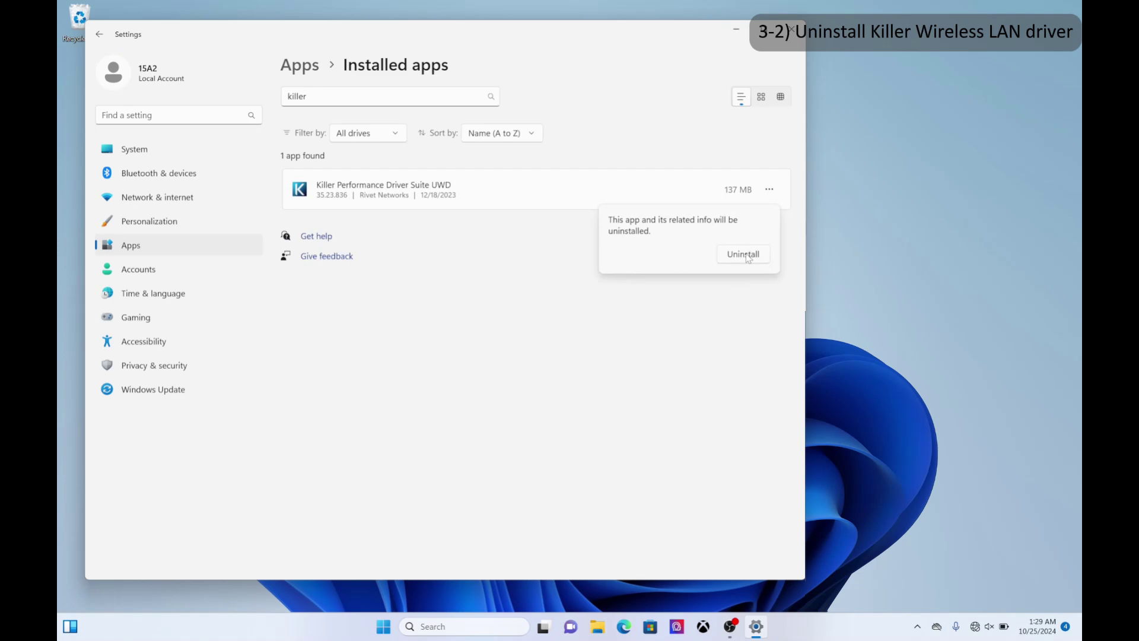
click(748, 256)
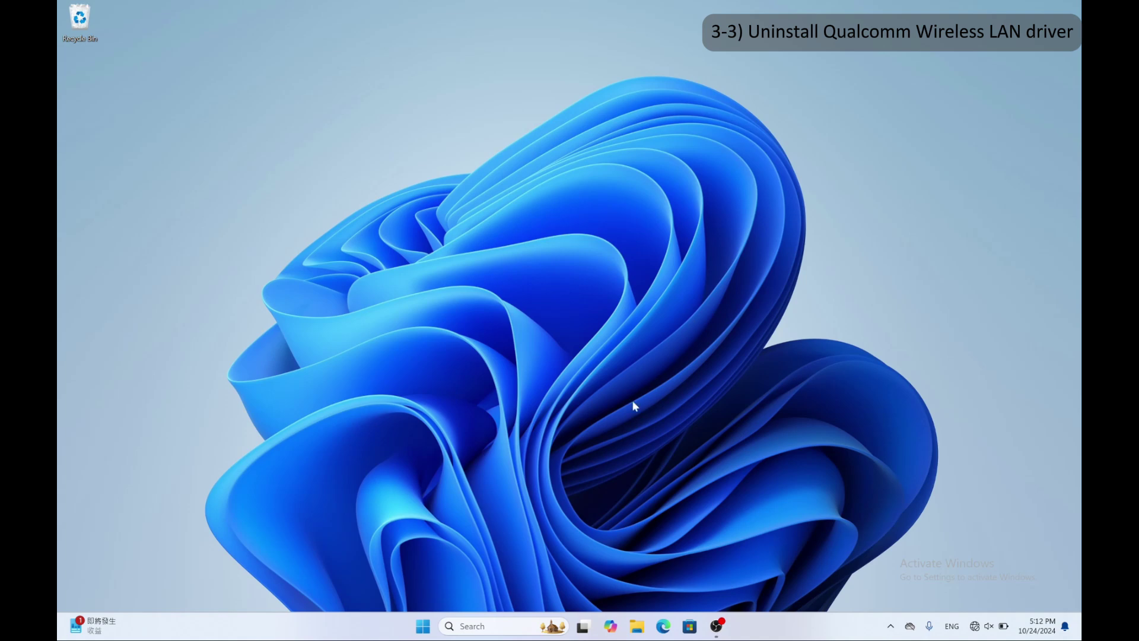
Uninstall the Qualcomm FastConnect 7800 Wi-Fi 7 High Band Simultaneous (HBS) Network Adapter in Device Manager and close Device Manager.
right_click(423, 626)
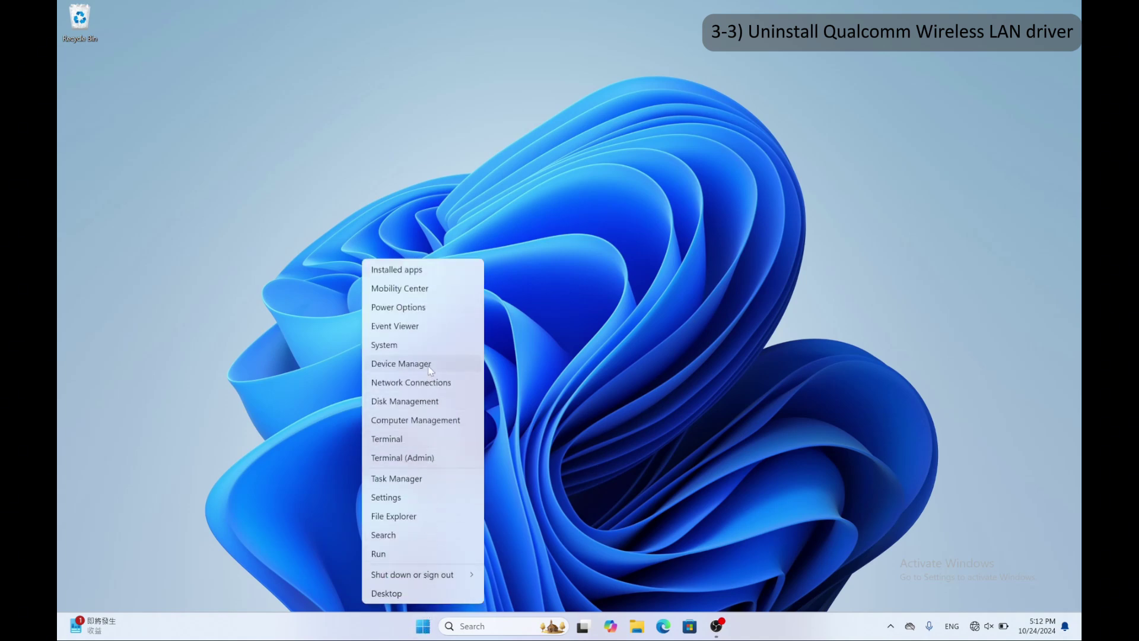
click(401, 364)
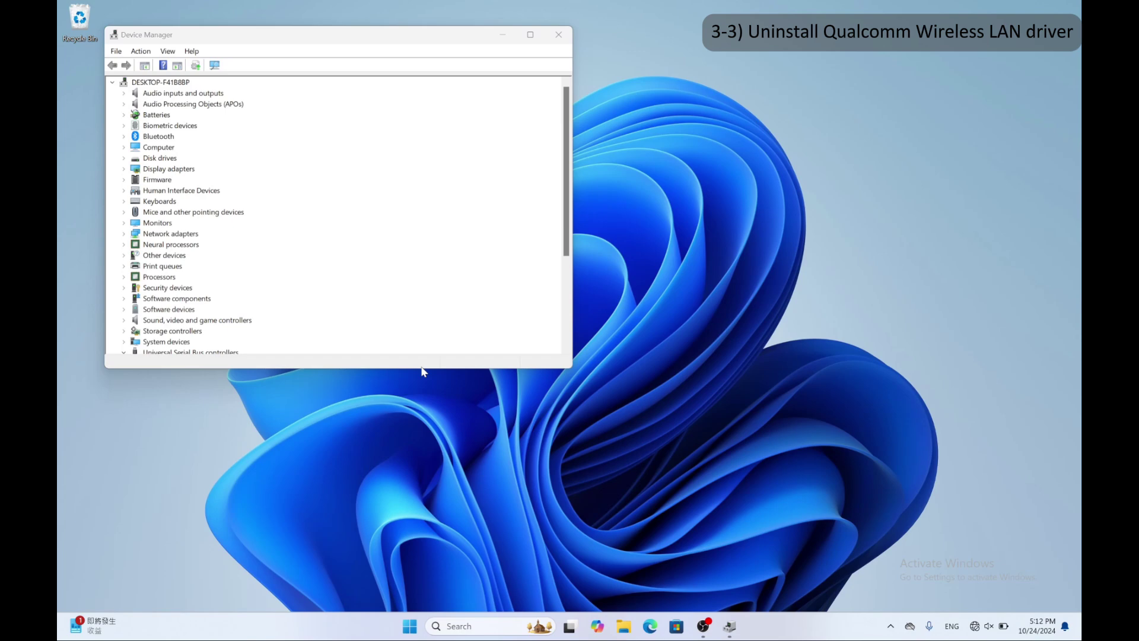
double_click(195, 236)
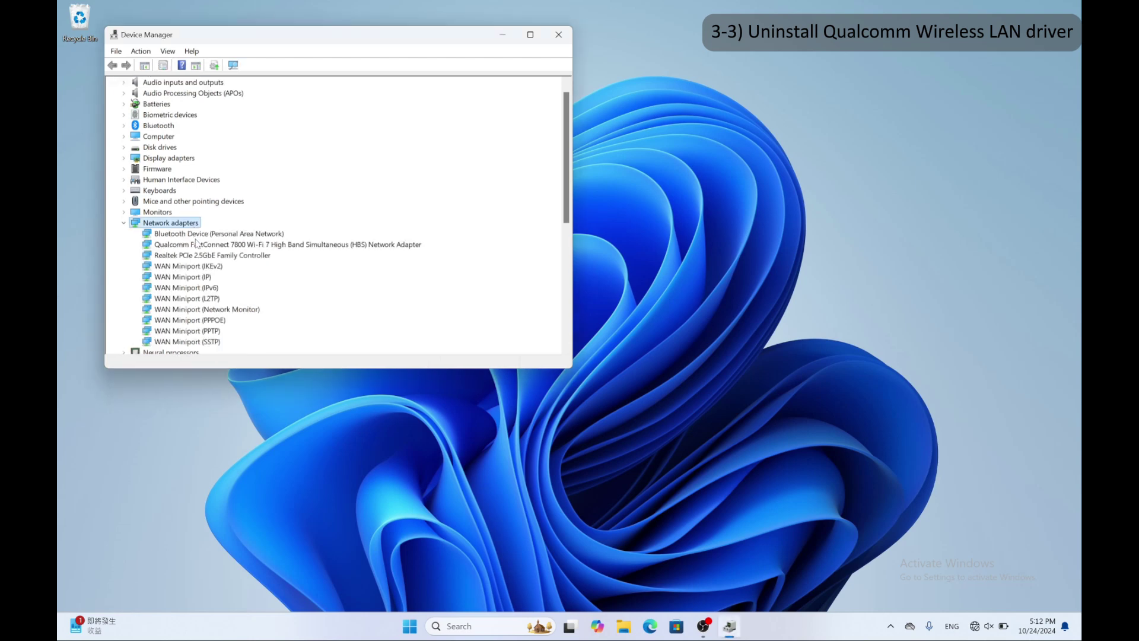
click(225, 247)
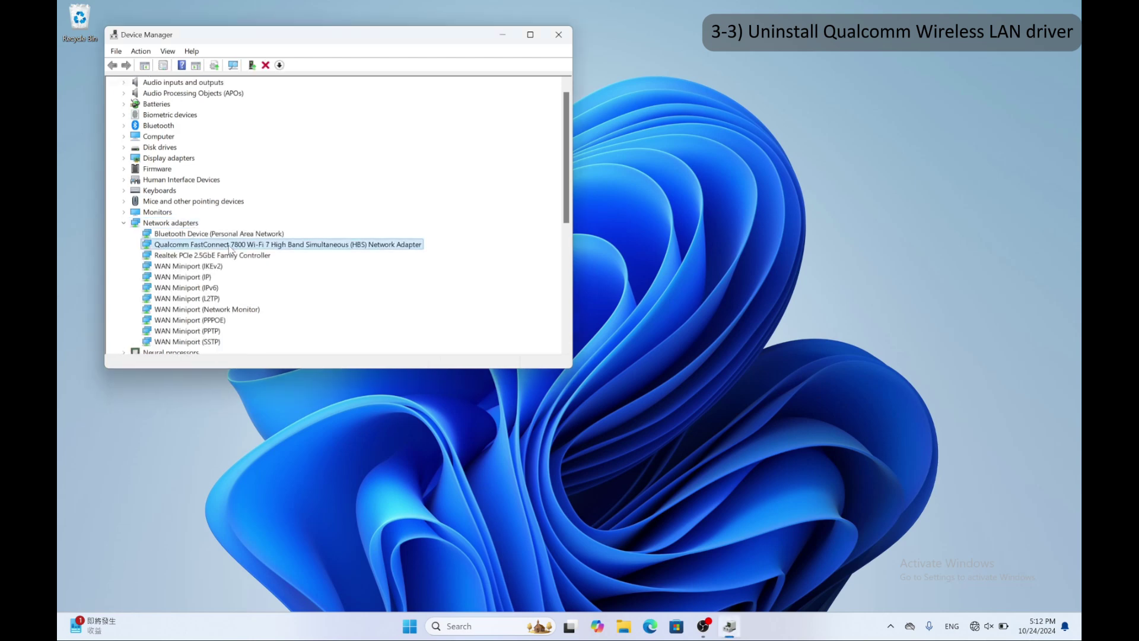
right_click(230, 249)
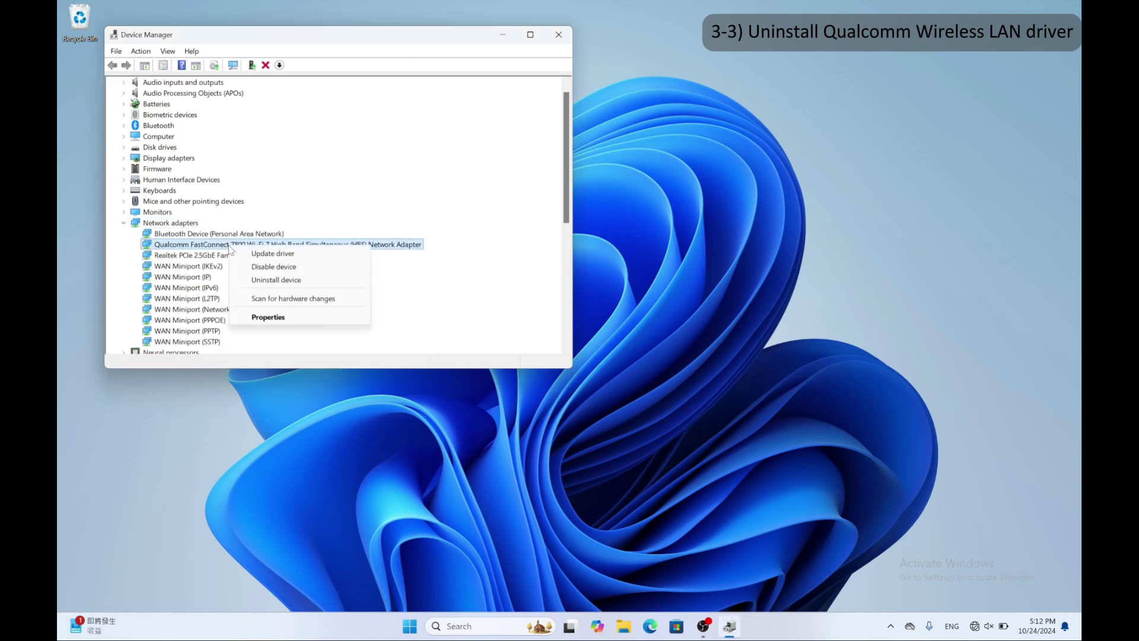
click(272, 284)
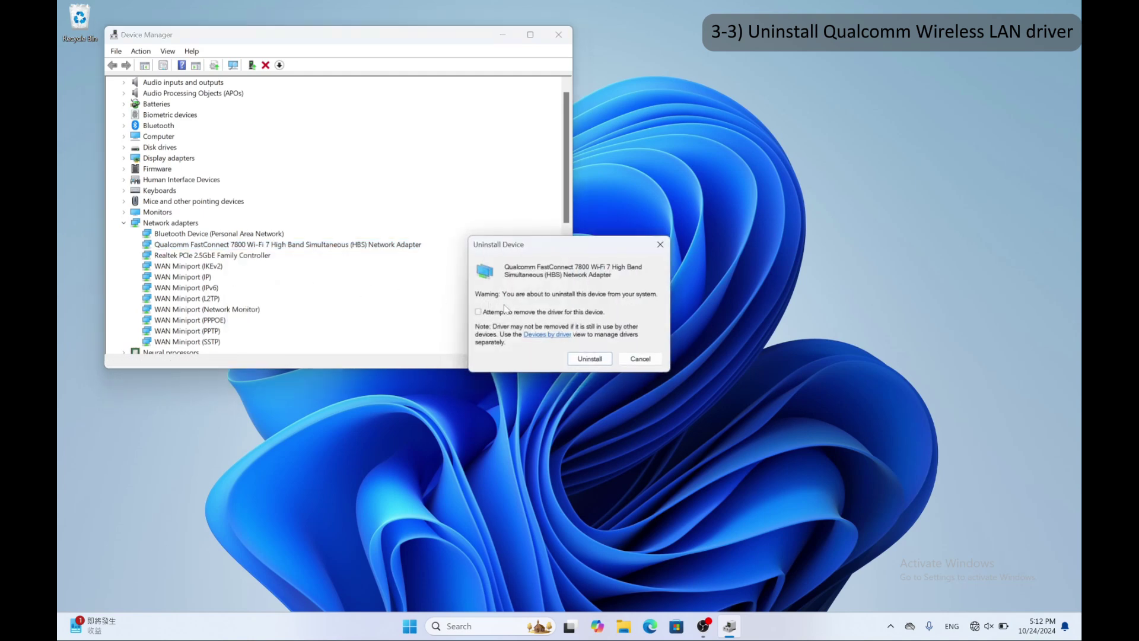
click(589, 360)
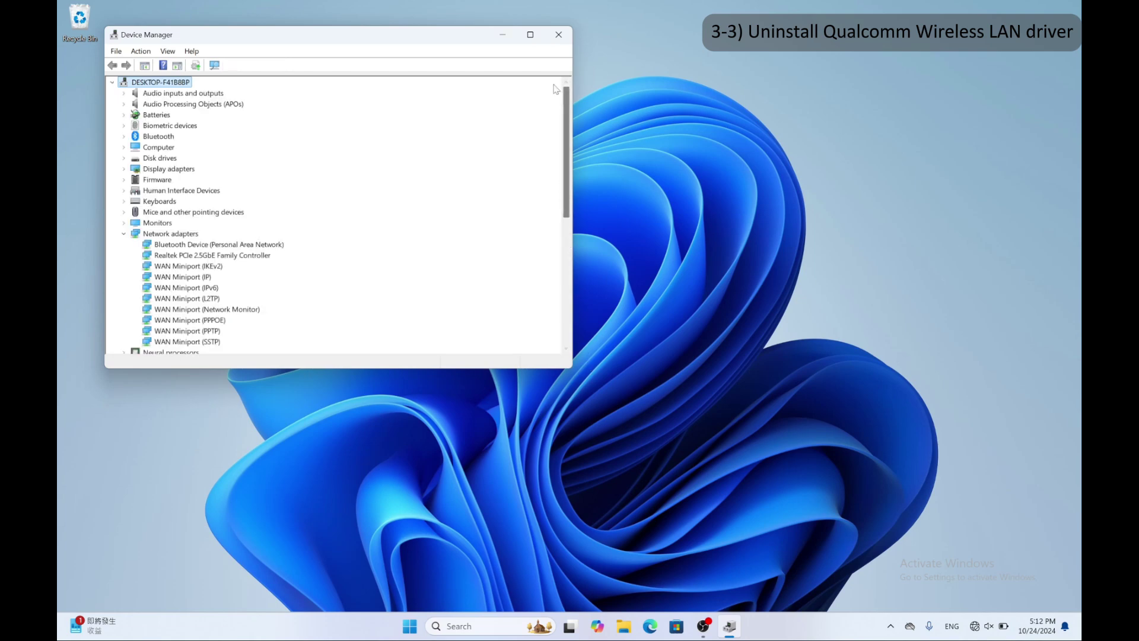
click(553, 38)
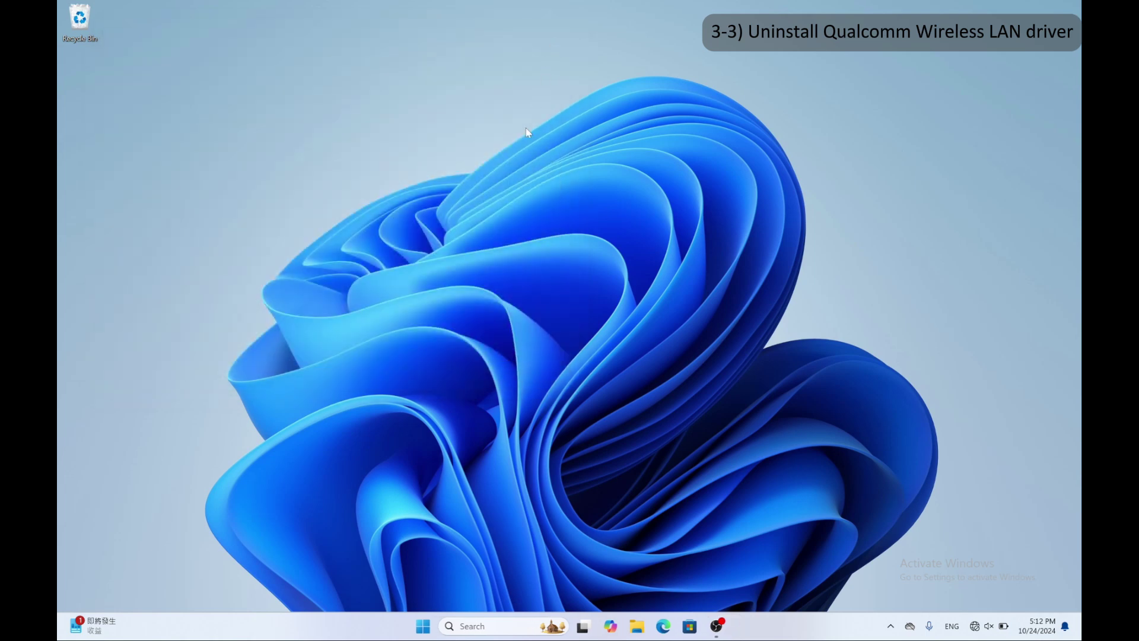
Restart the computer after removing the Qualcomm Wi-Fi adapter.
click(425, 625)
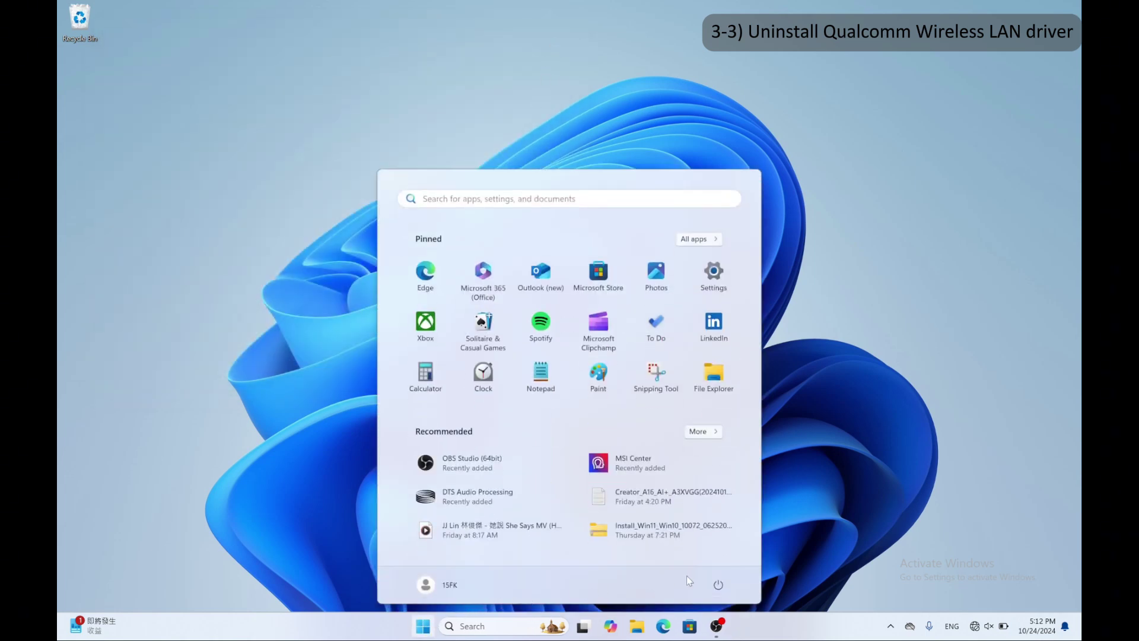
click(718, 584)
click(720, 558)
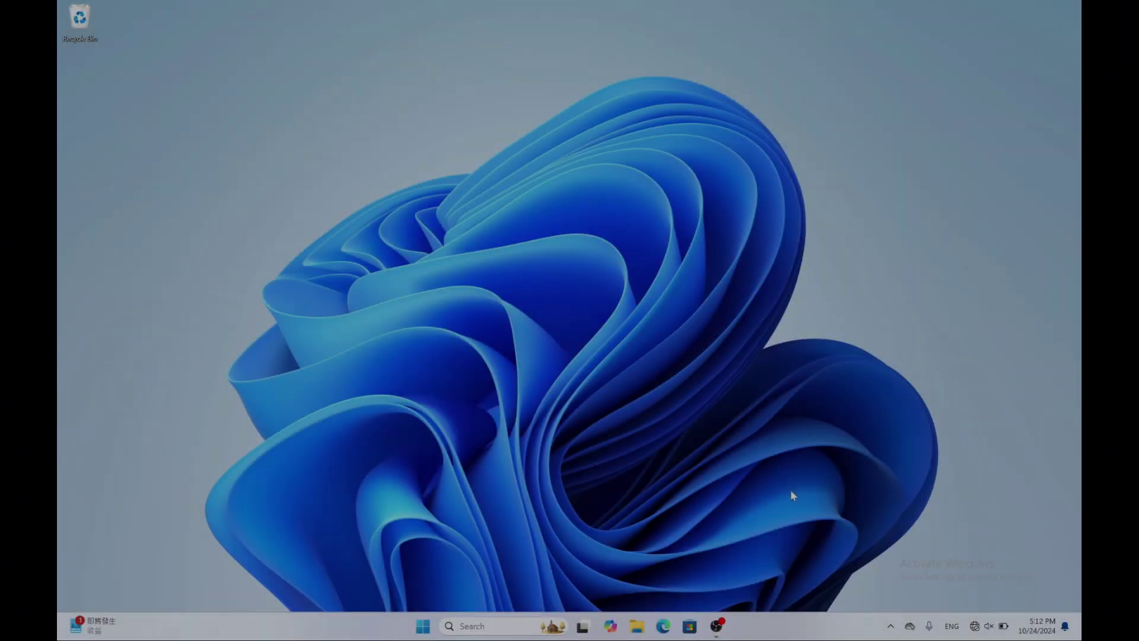
Open Device Manager to check for the Qualcomm Wi-Fi adapter, and close it again.
right_click(425, 628)
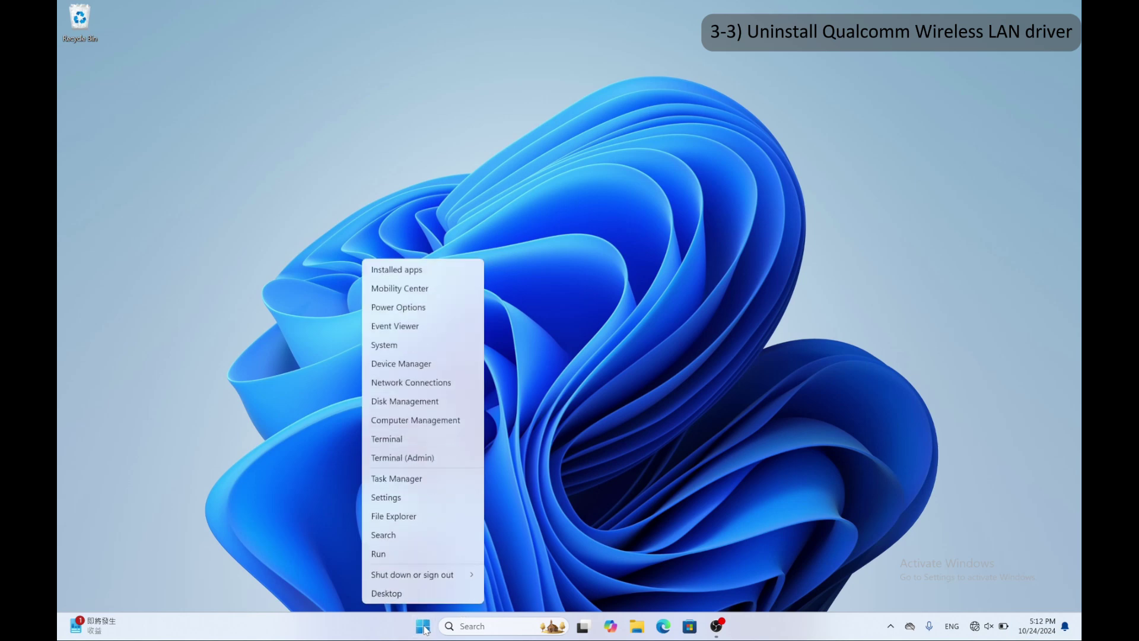
click(425, 369)
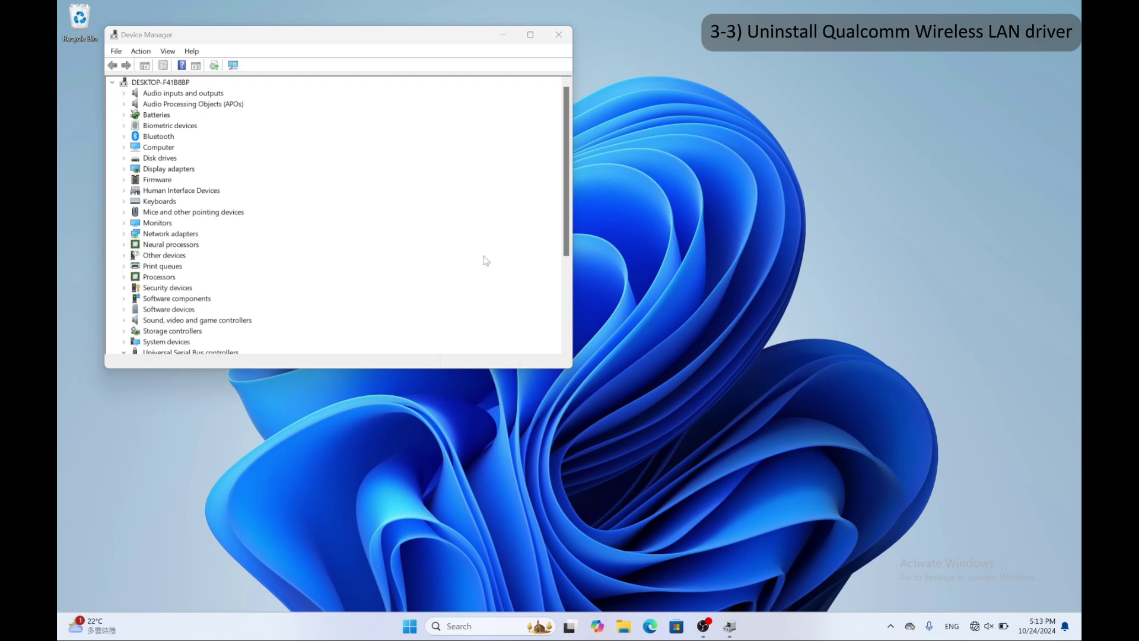
click(559, 37)
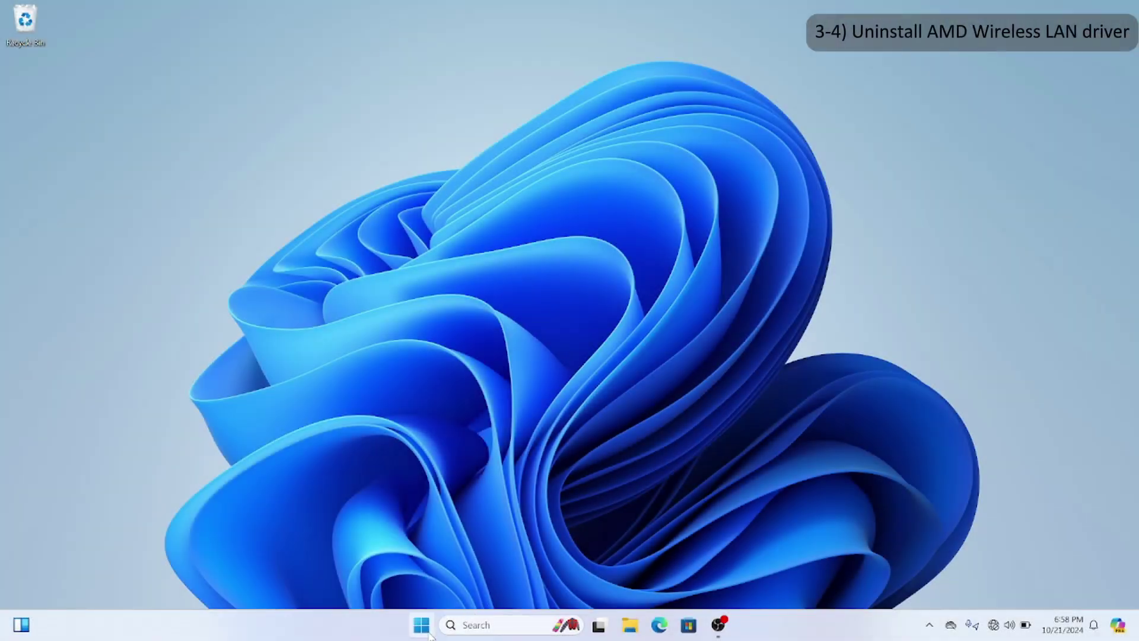
Uninstall the RZ616 Wi-Fi 6E 160MHz network adapter in Device Manager, including removal of its driver, and close Device Manager.
right_click(421, 627)
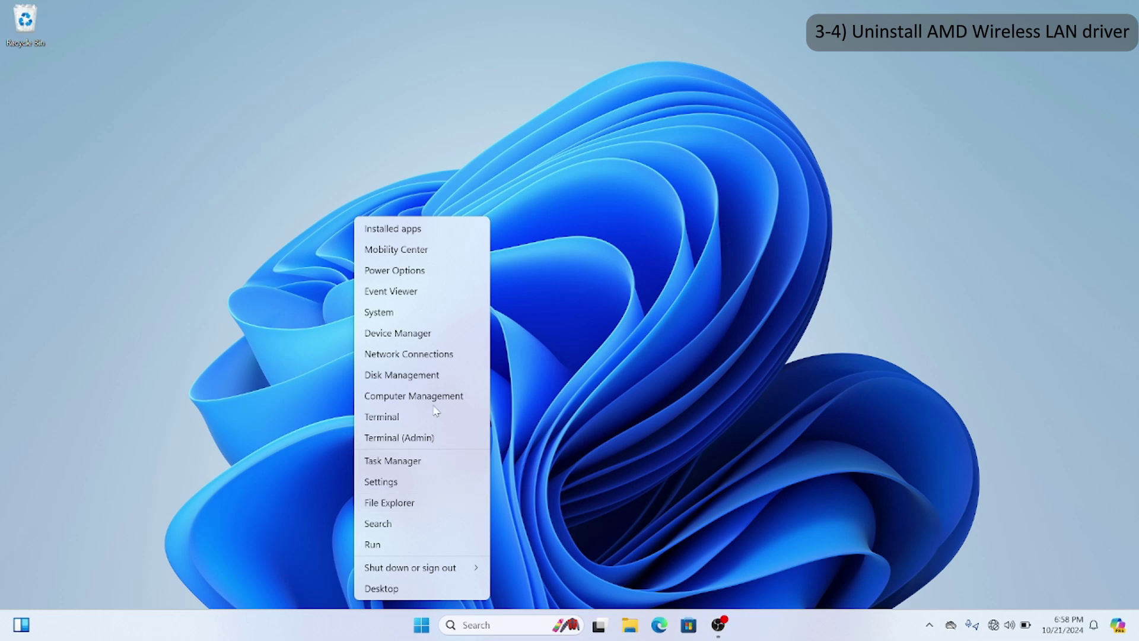
click(439, 337)
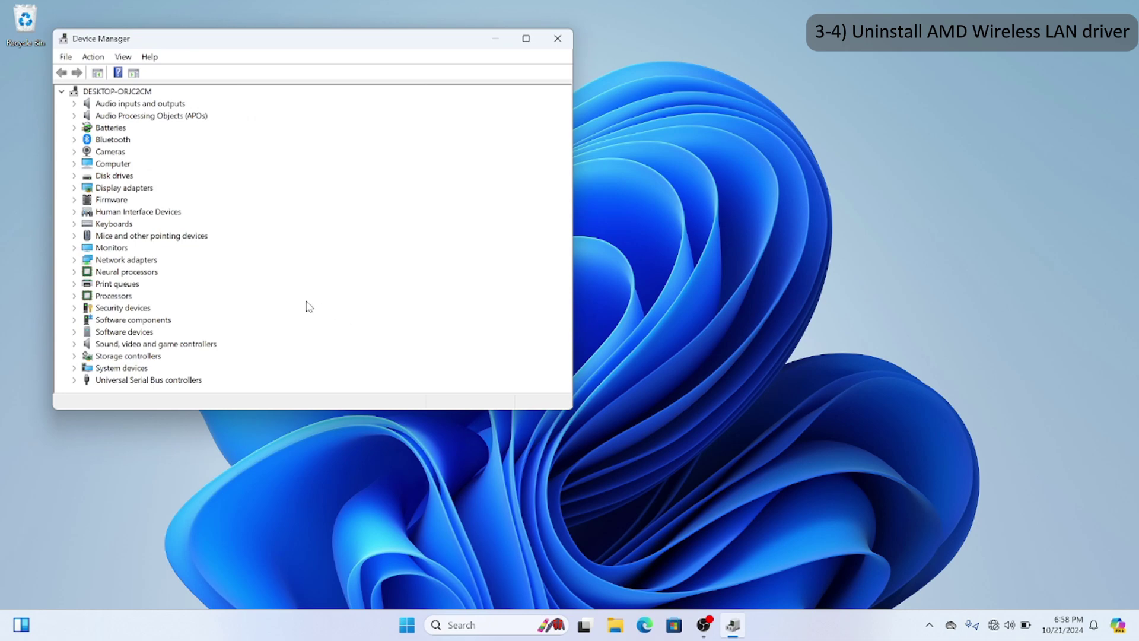
double_click(150, 260)
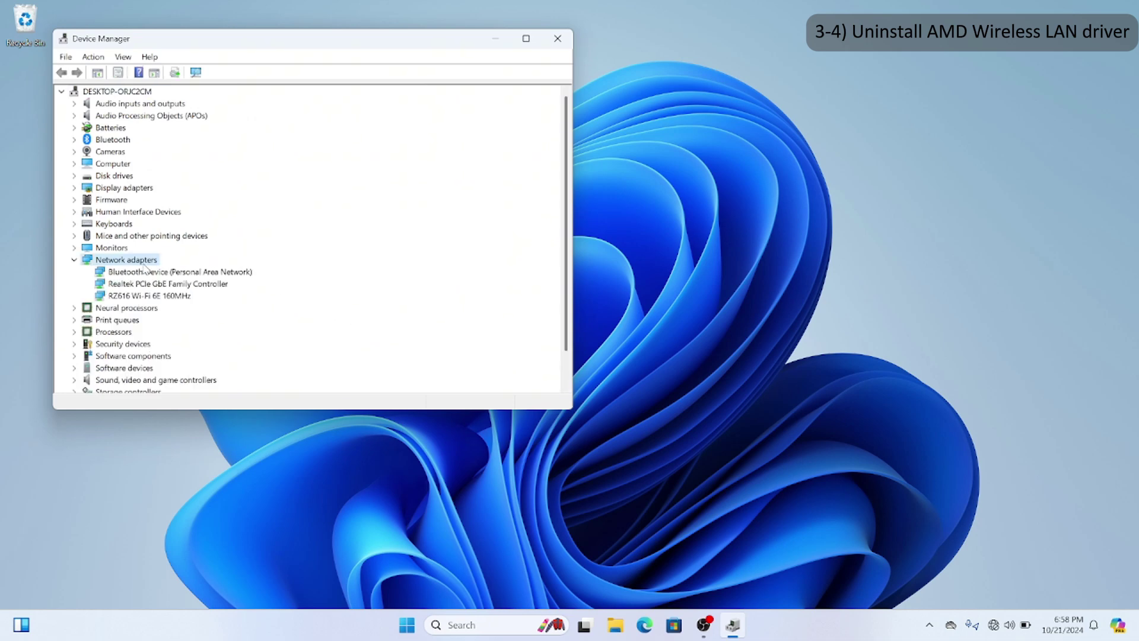
click(145, 296)
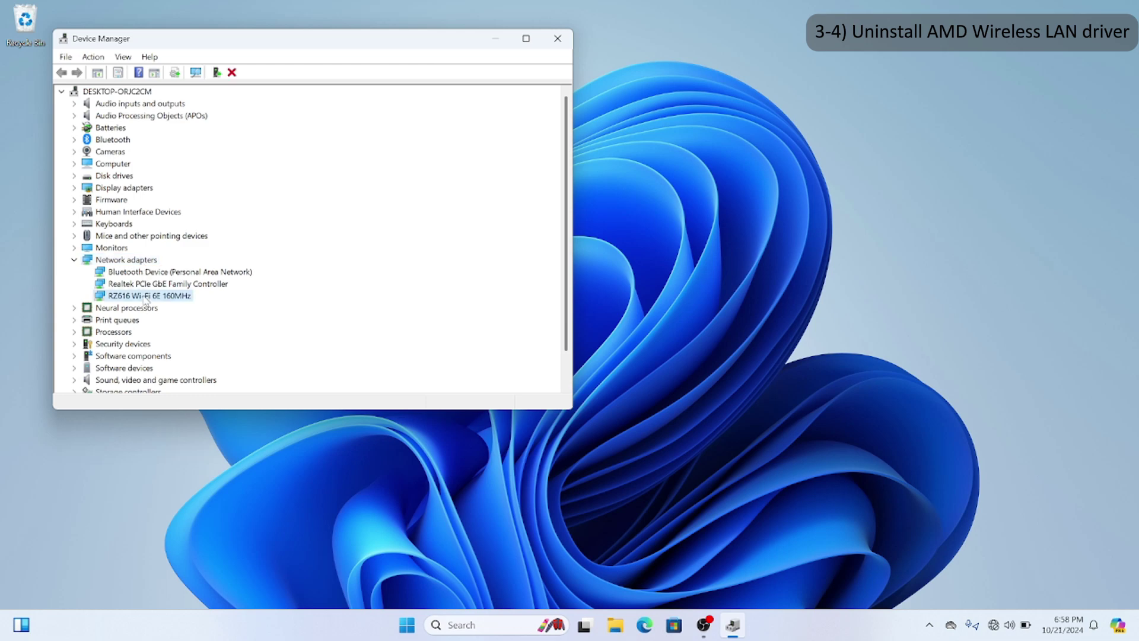
right_click(145, 299)
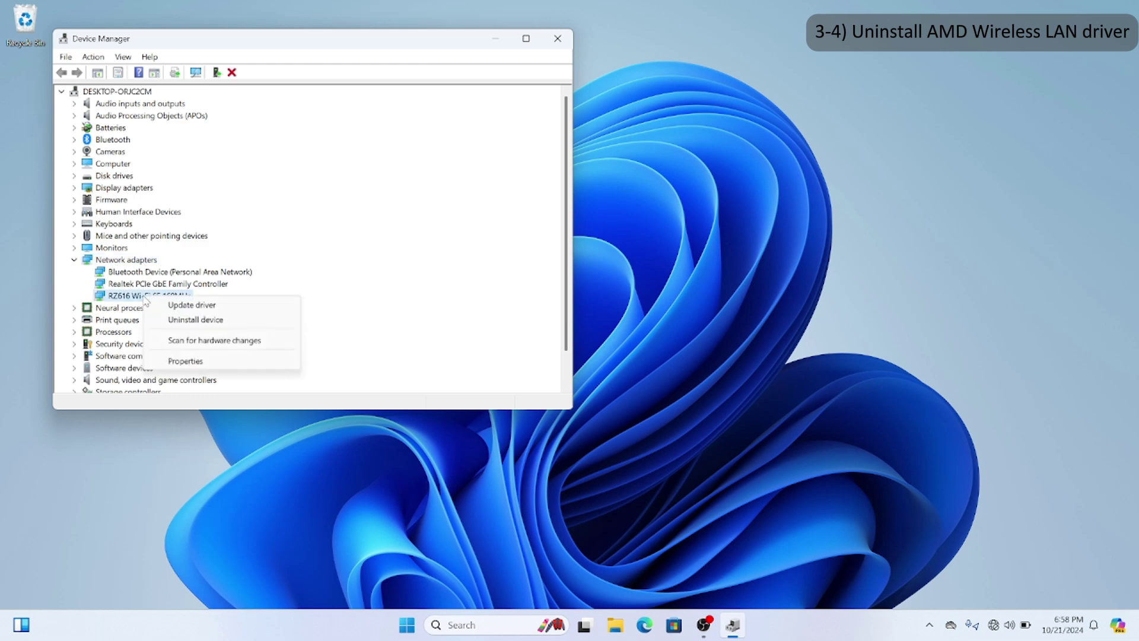
click(191, 320)
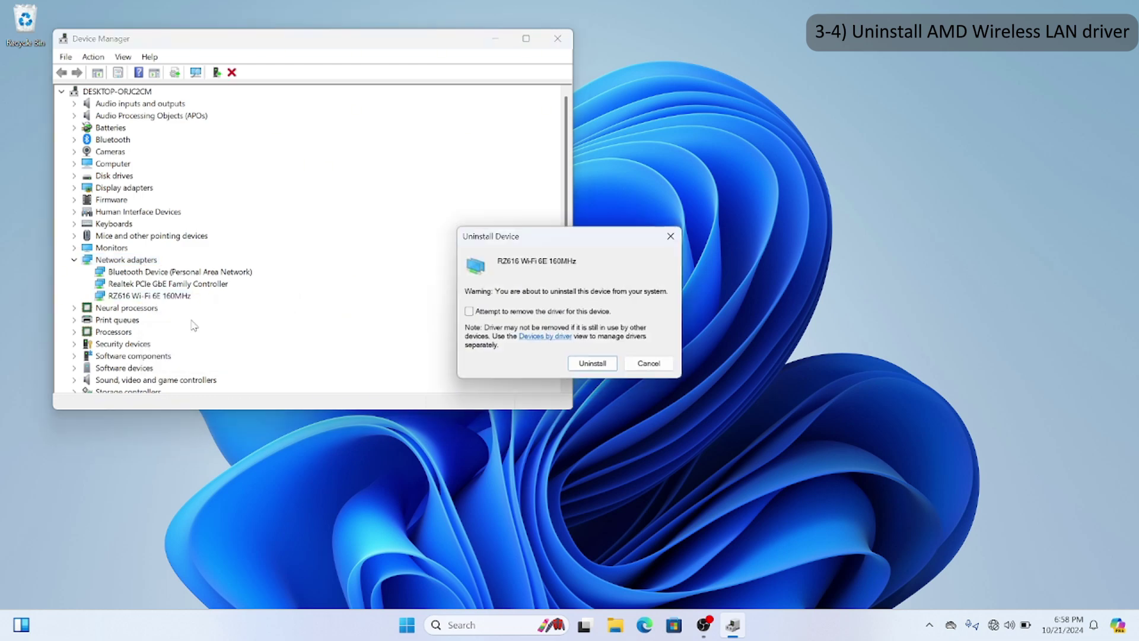
click(469, 311)
click(589, 364)
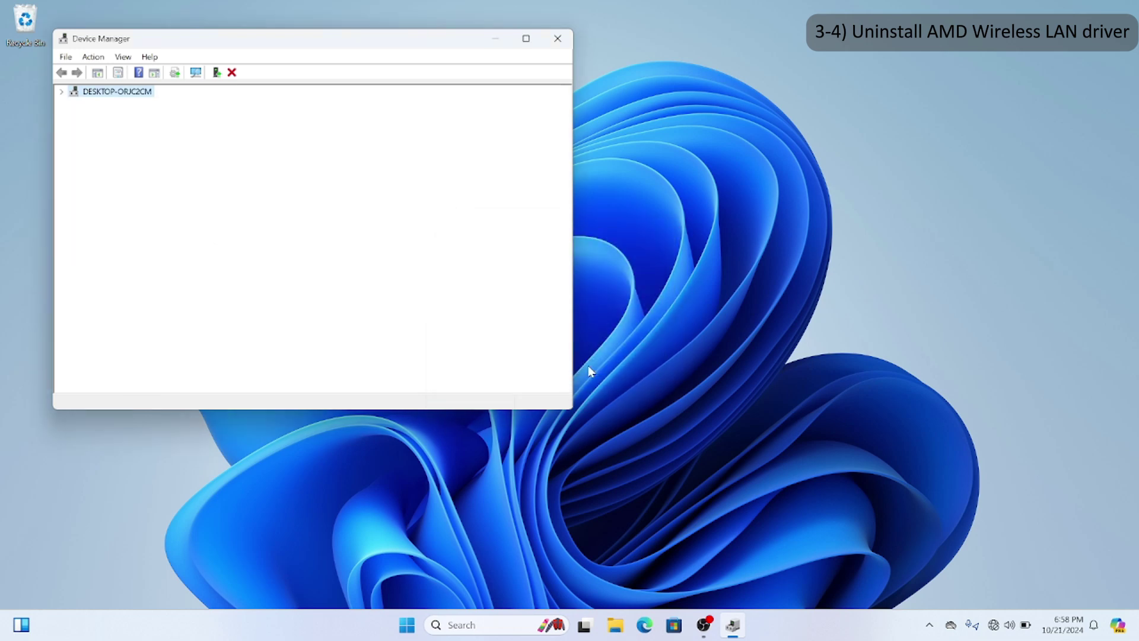
click(557, 38)
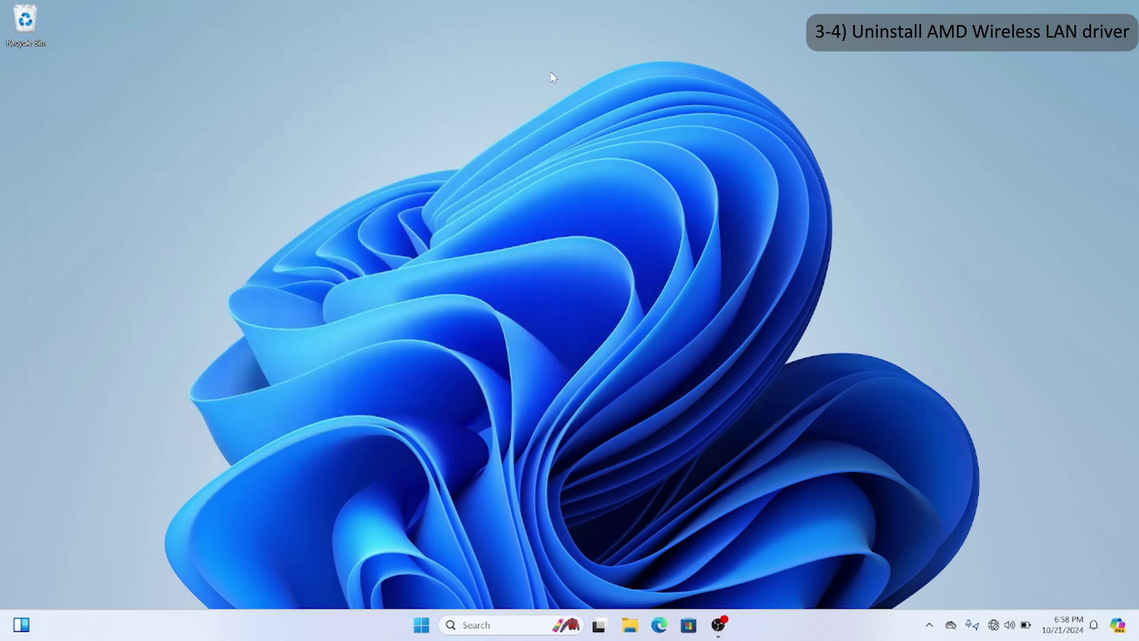
Restart the computer after removing the RZ616 Wi-Fi 6E adapter.
click(423, 625)
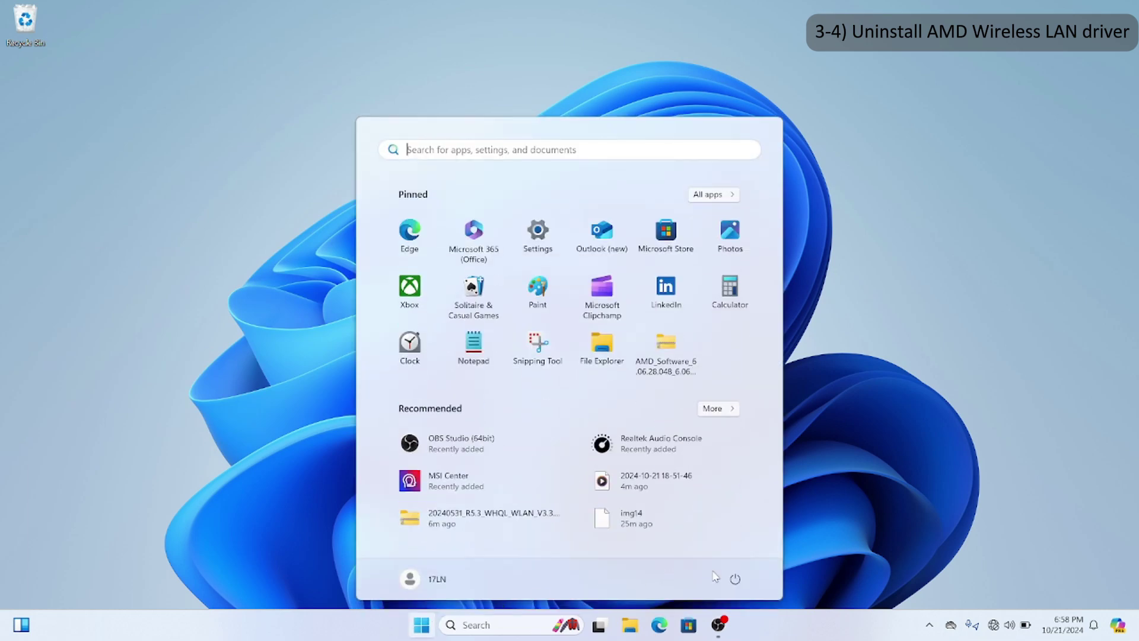
click(735, 578)
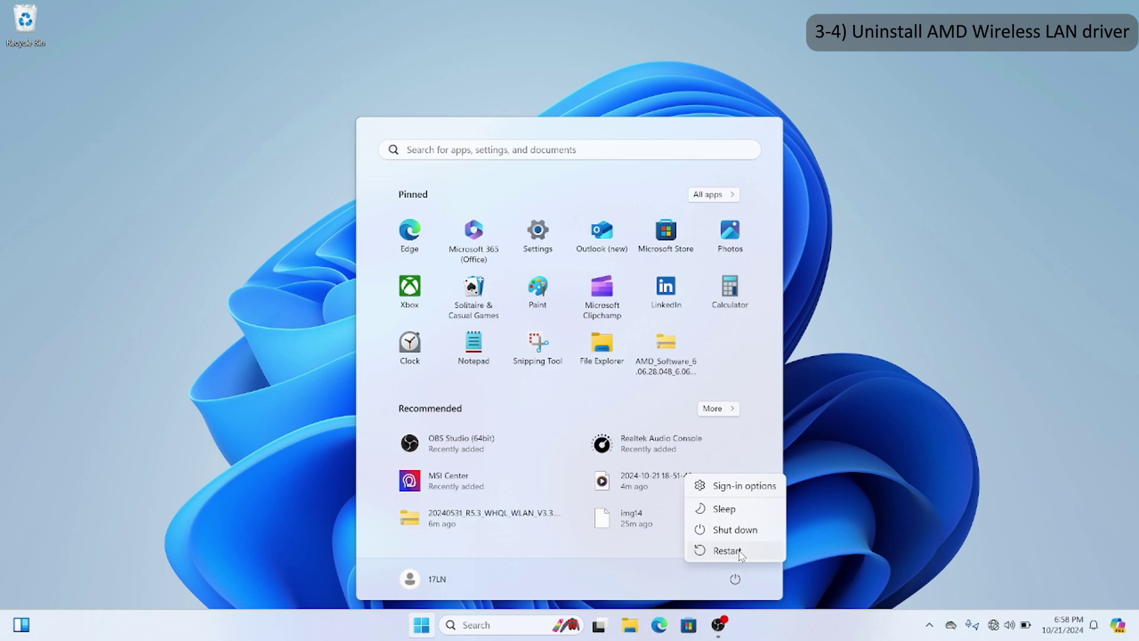
click(726, 550)
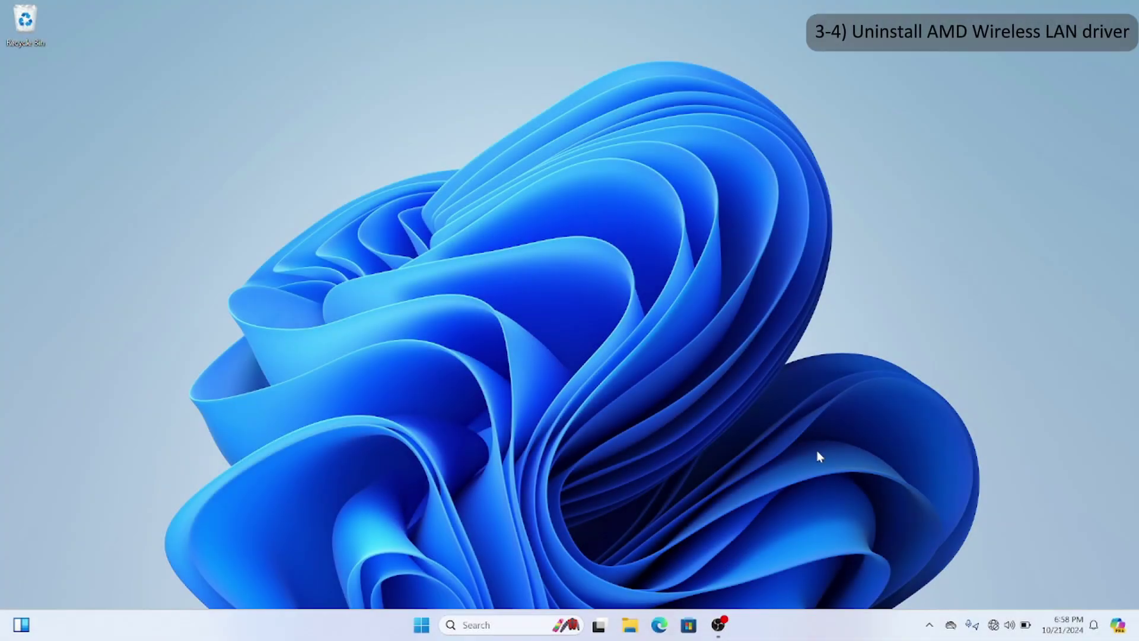
Open Device Manager and check the network adapters list for the RZ616 Wi-Fi 6E adapter.
right_click(420, 626)
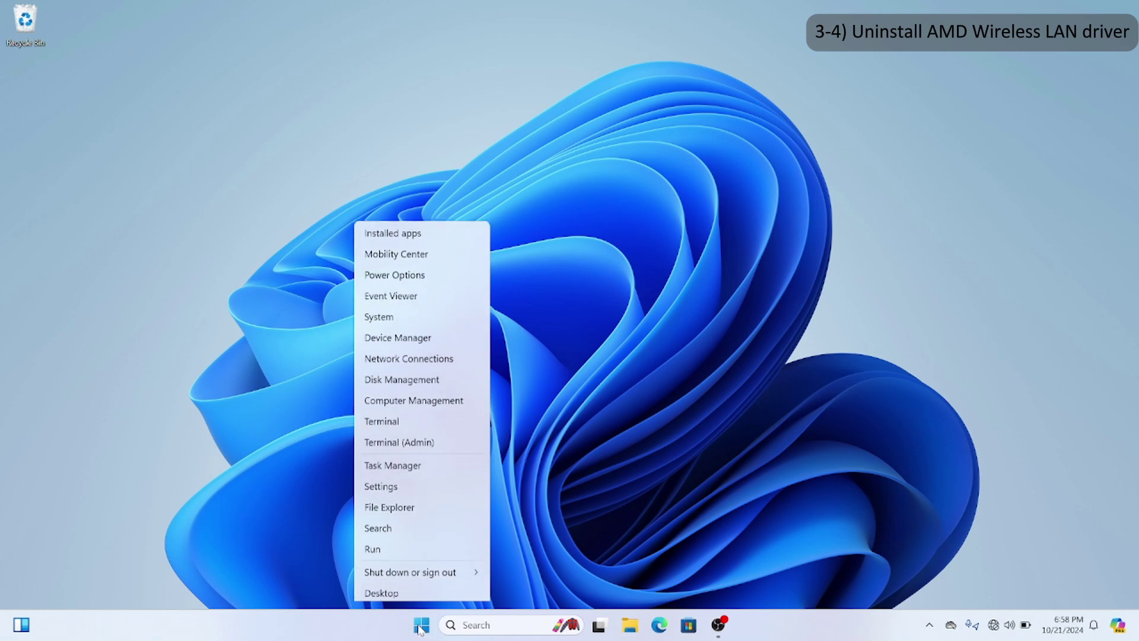
click(427, 334)
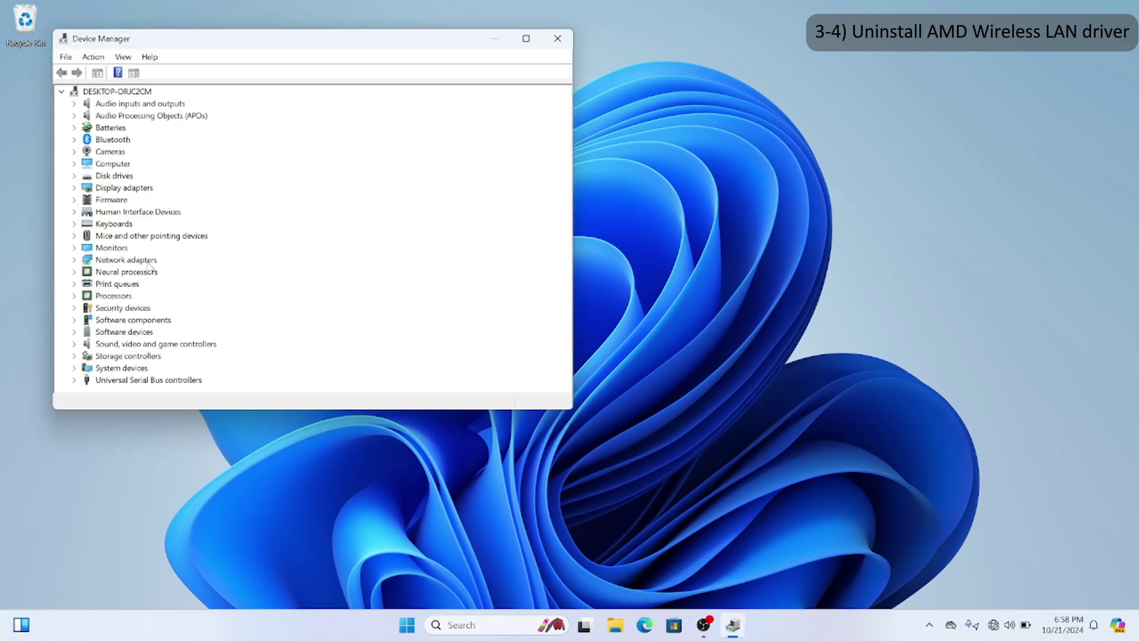
double_click(148, 262)
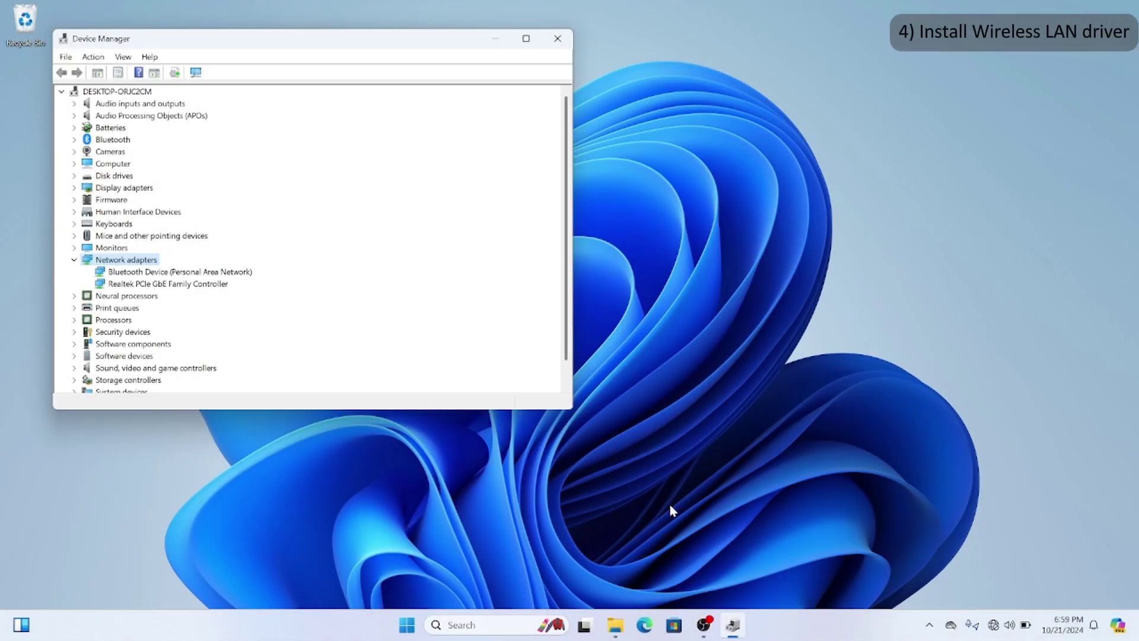
Extract the zipped 20240531_R5.3_WHQL_WLAN driver package in the Downloads folder to the default destination, showing the extracted files when complete.
click(621, 624)
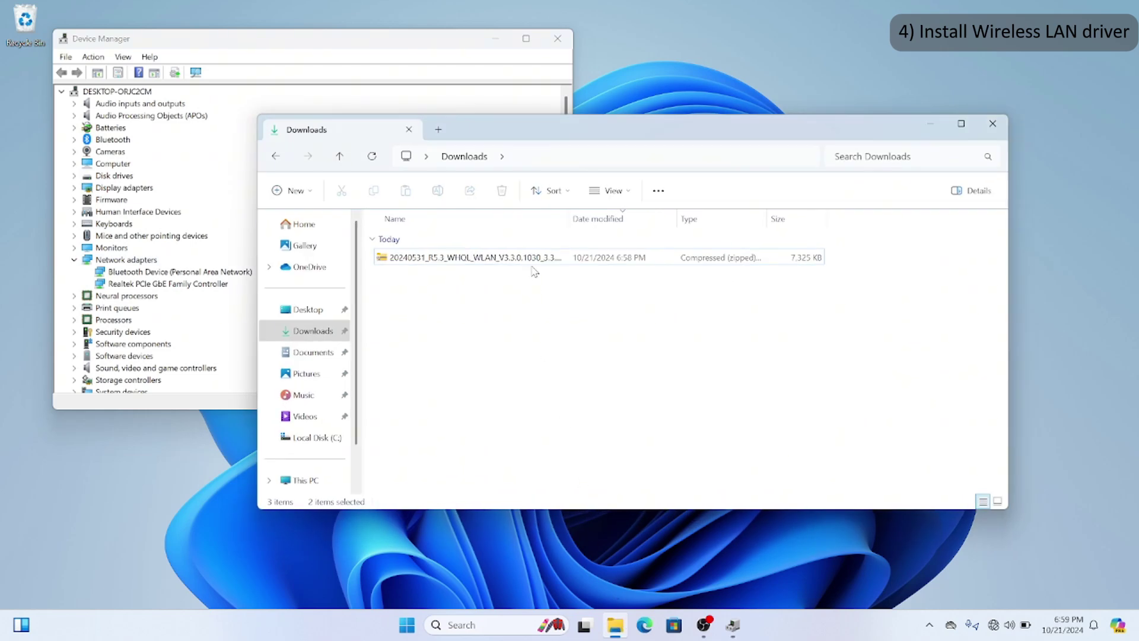
click(533, 259)
click(673, 189)
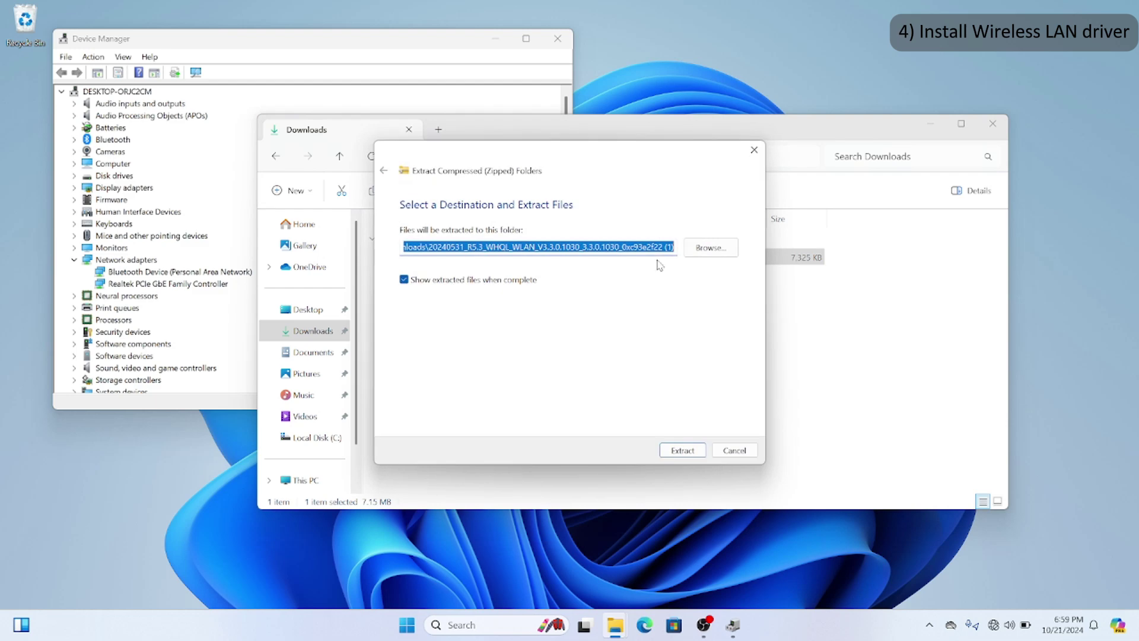
click(687, 454)
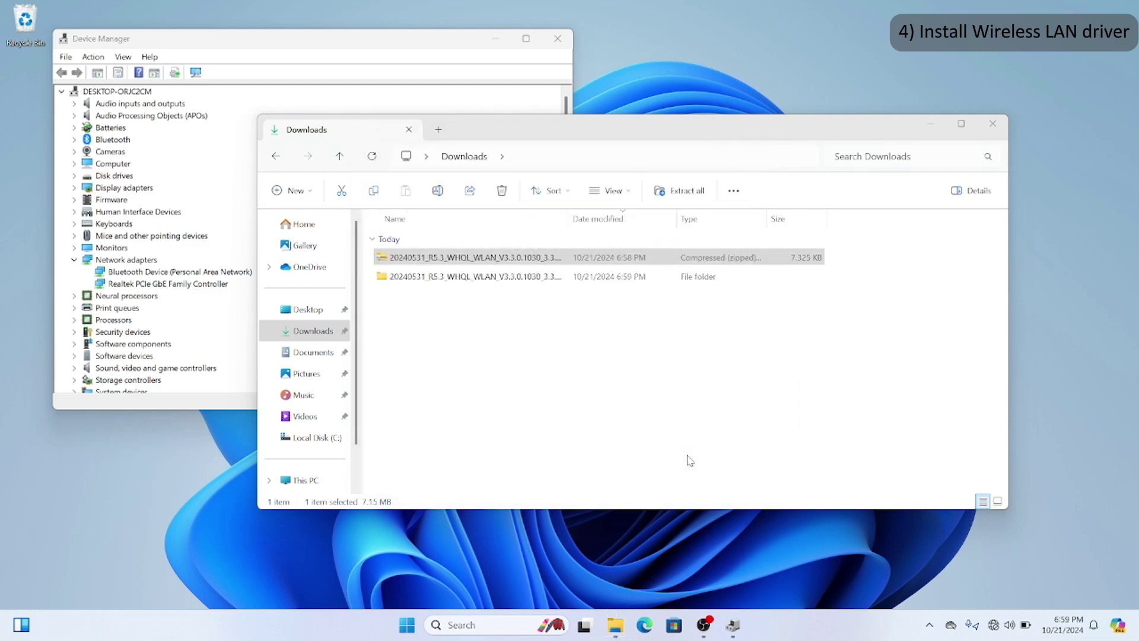
Run the Install batch file from the extracted WLAN driver folder as administrator.
right_click(581, 277)
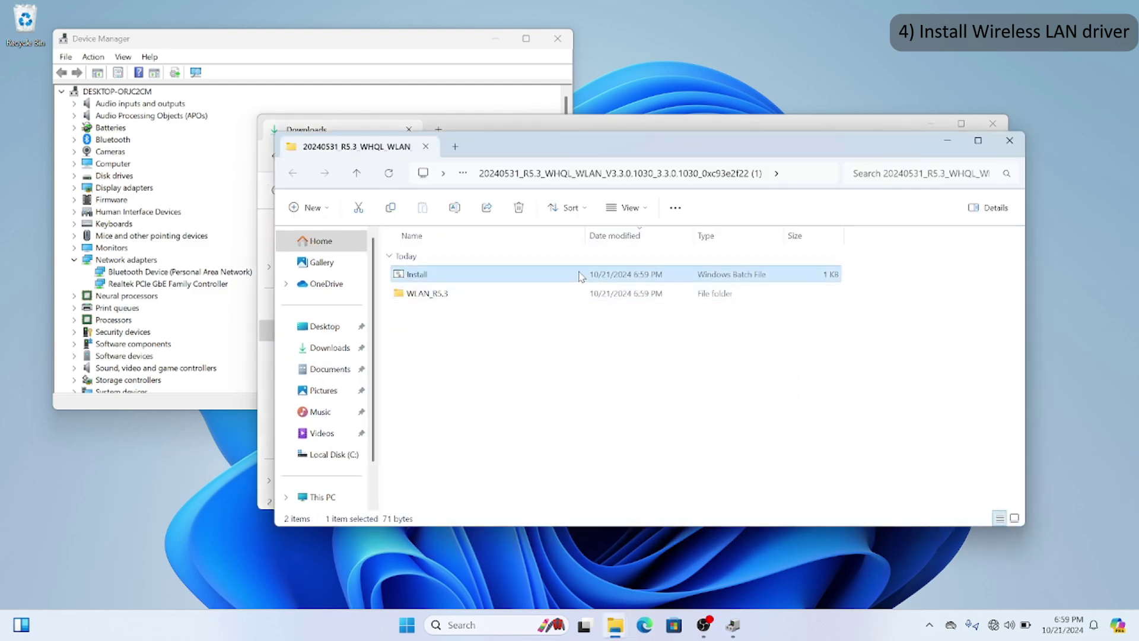
click(629, 368)
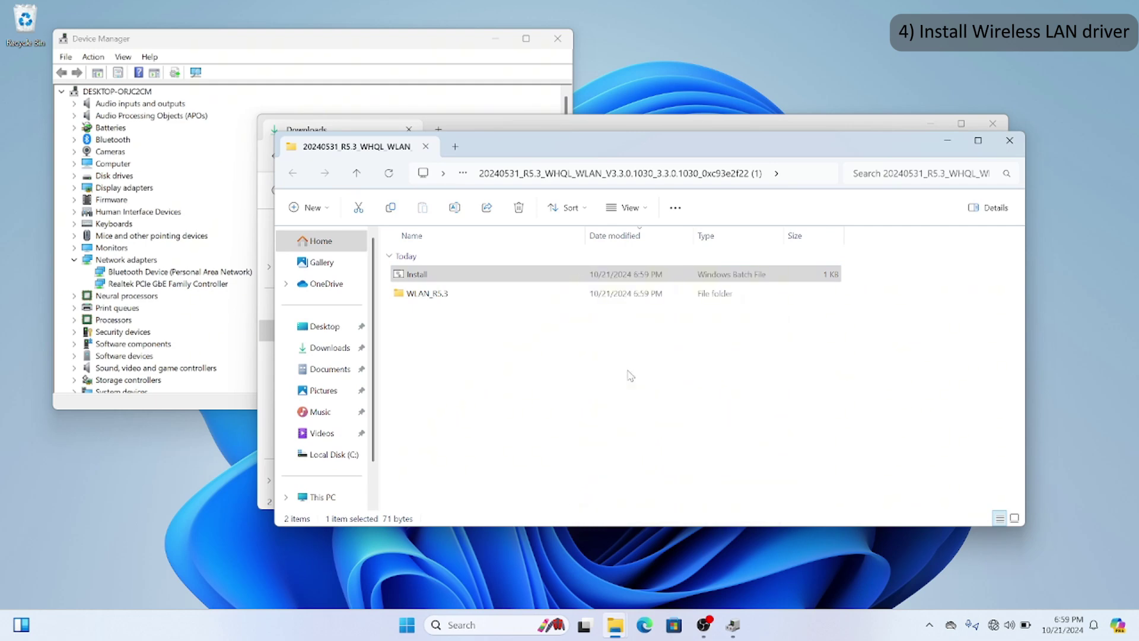
click(631, 432)
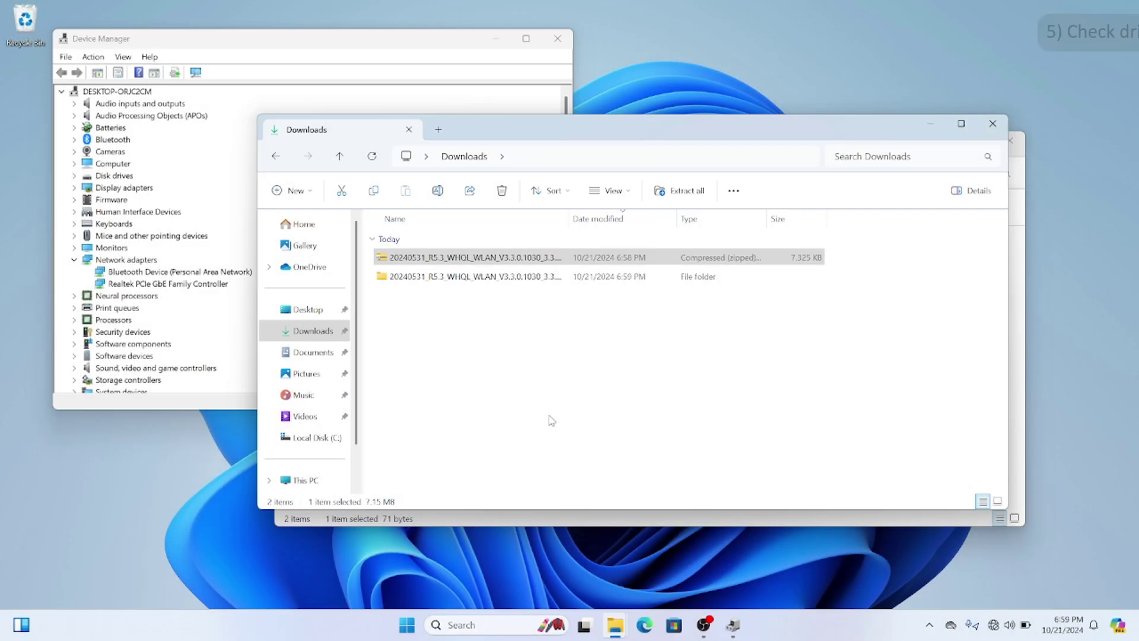
Scan for hardware changes in Device Manager and check the network adapters for the RZ616 Wi-Fi 6E 160MHz adapter.
click(217, 51)
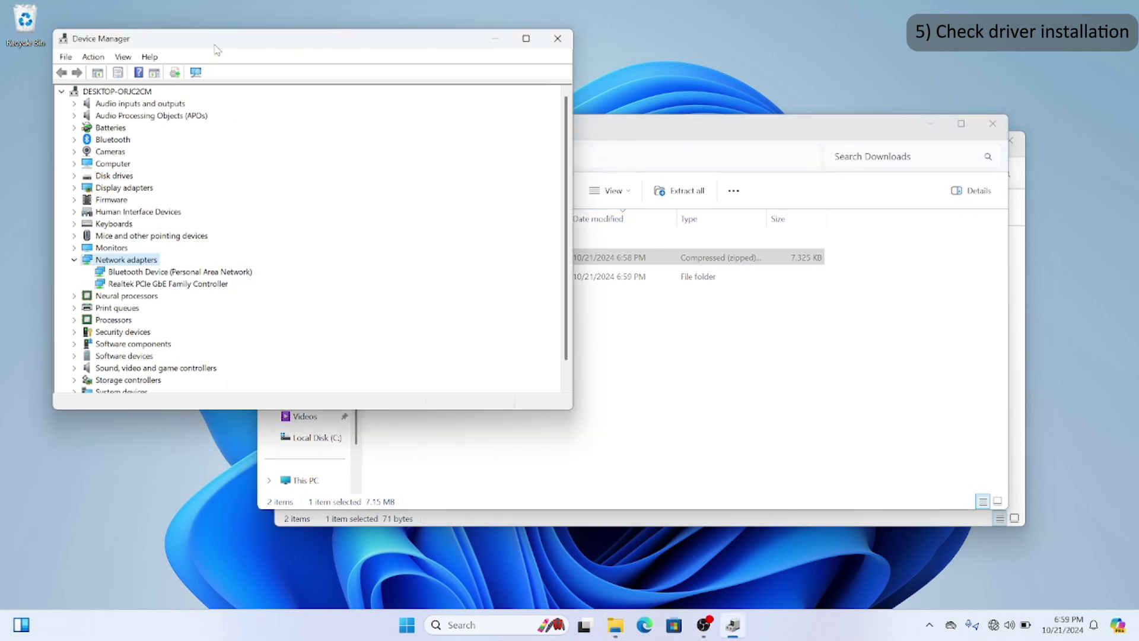
click(96, 58)
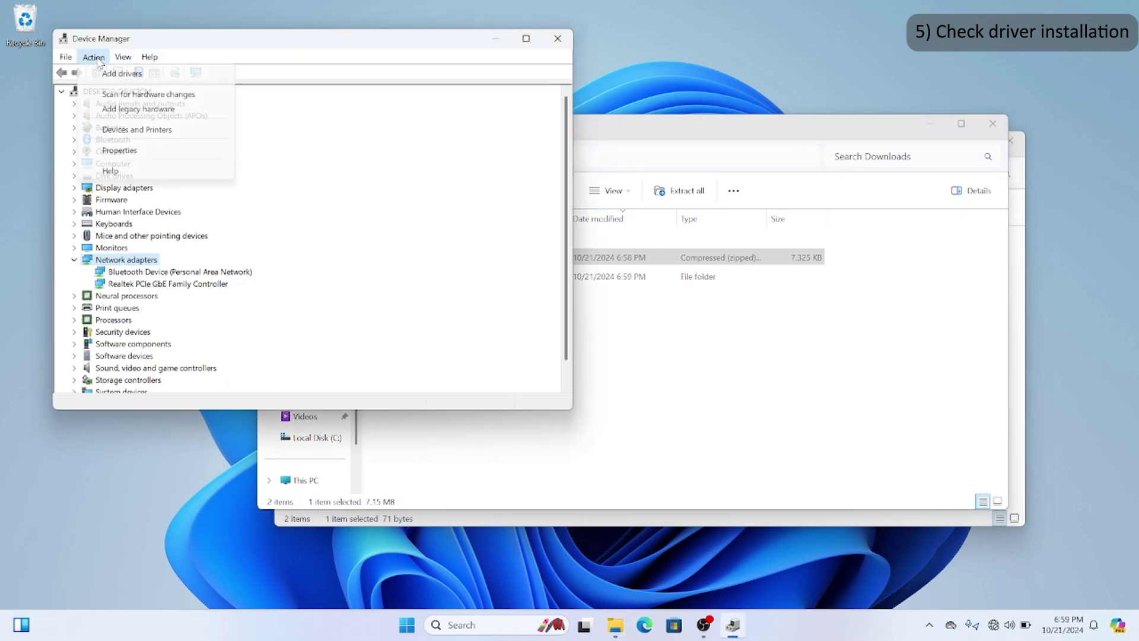
click(137, 95)
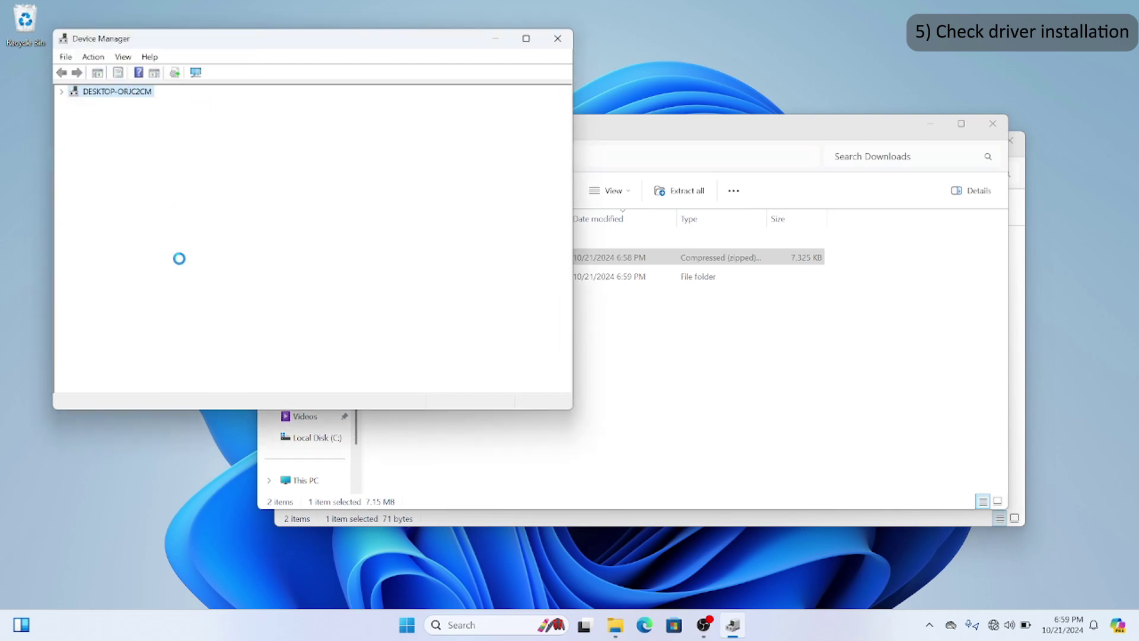
click(184, 299)
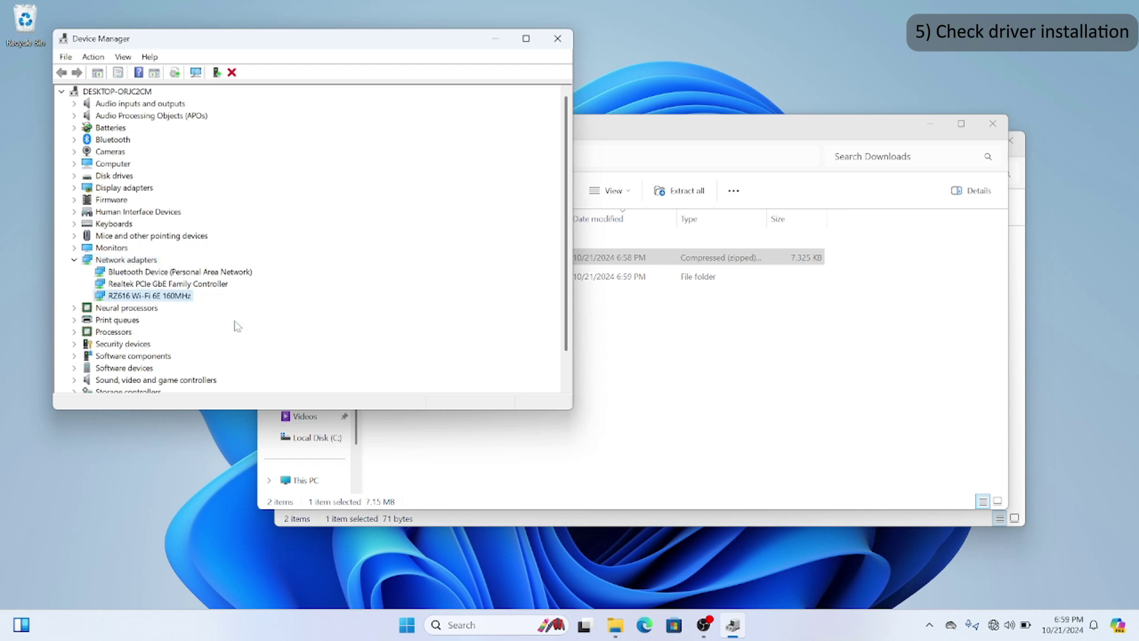
Open the system's network quick settings to check the wireless connection.
click(996, 626)
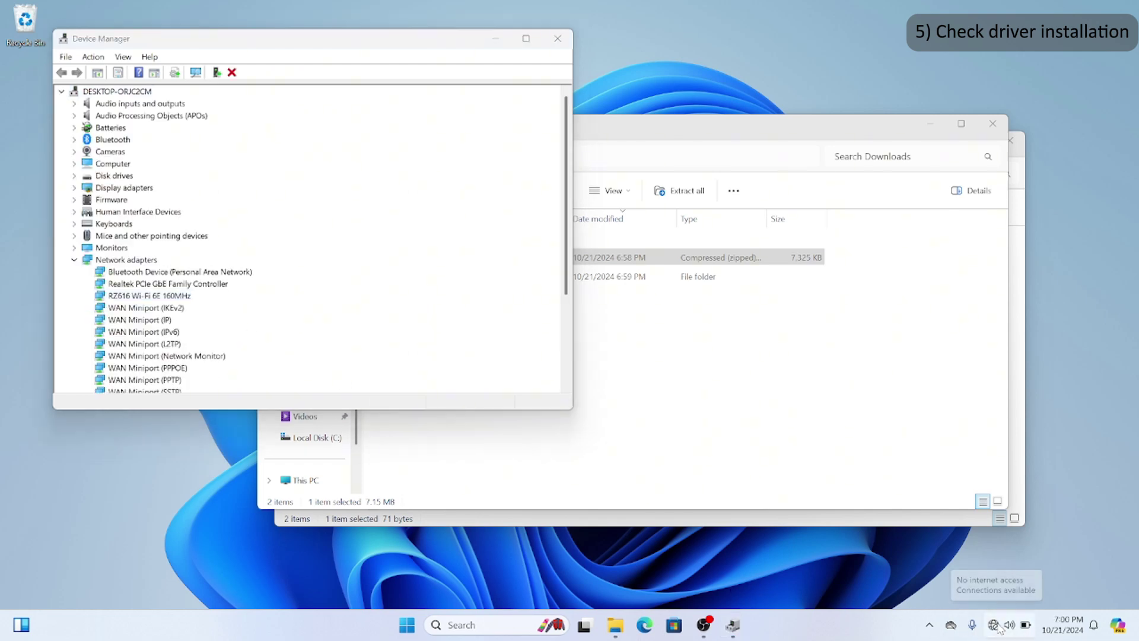